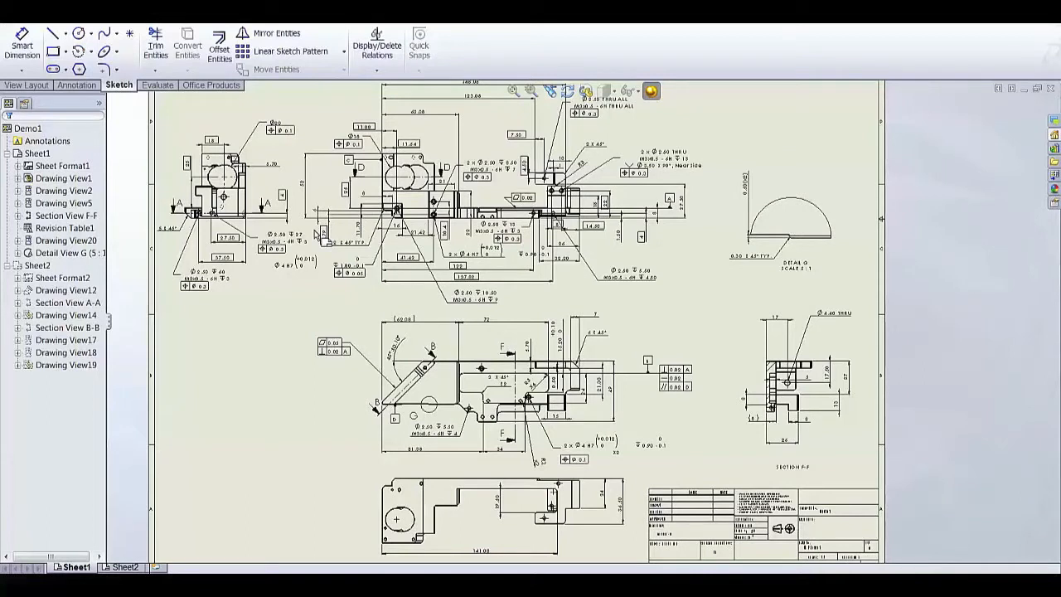
Add dimension IDs to the drawing, save it as the PAS file Demo1259 and open it in PAS-CMM
{"action": "left_click", "coordinate": [217, 13]}
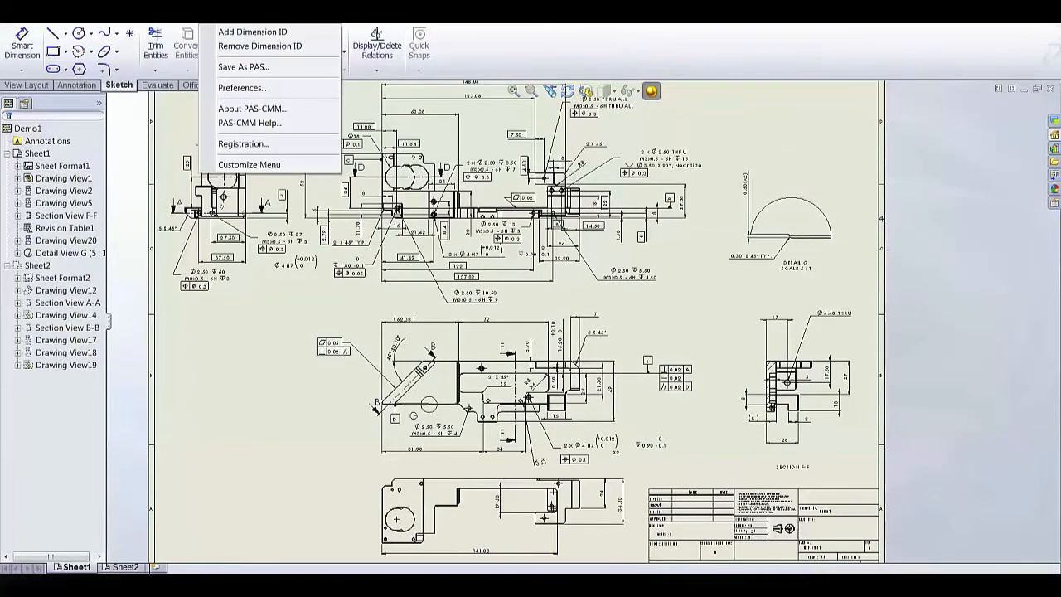
{"action": "left_click", "coordinate": [227, 32]}
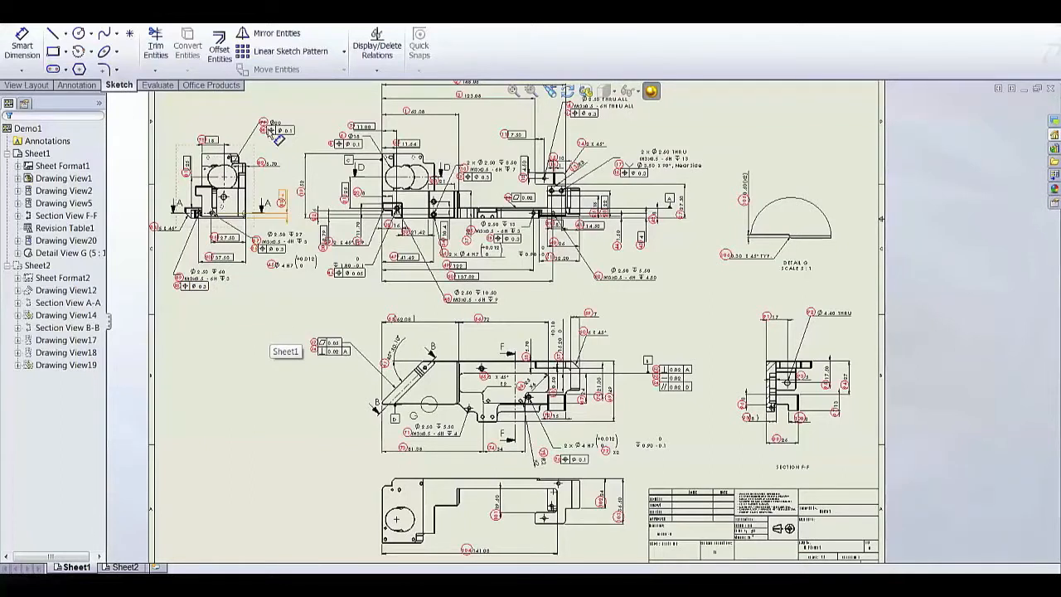
{"action": "left_click", "coordinate": [217, 14]}
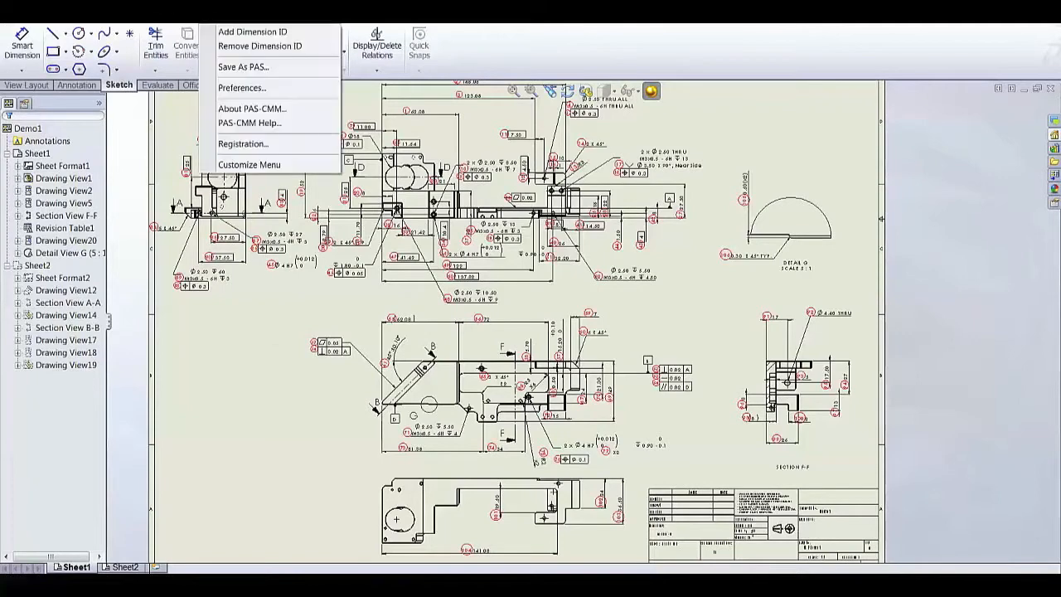
{"action": "left_click", "coordinate": [243, 66]}
{"action": "left_click", "coordinate": [511, 389]}
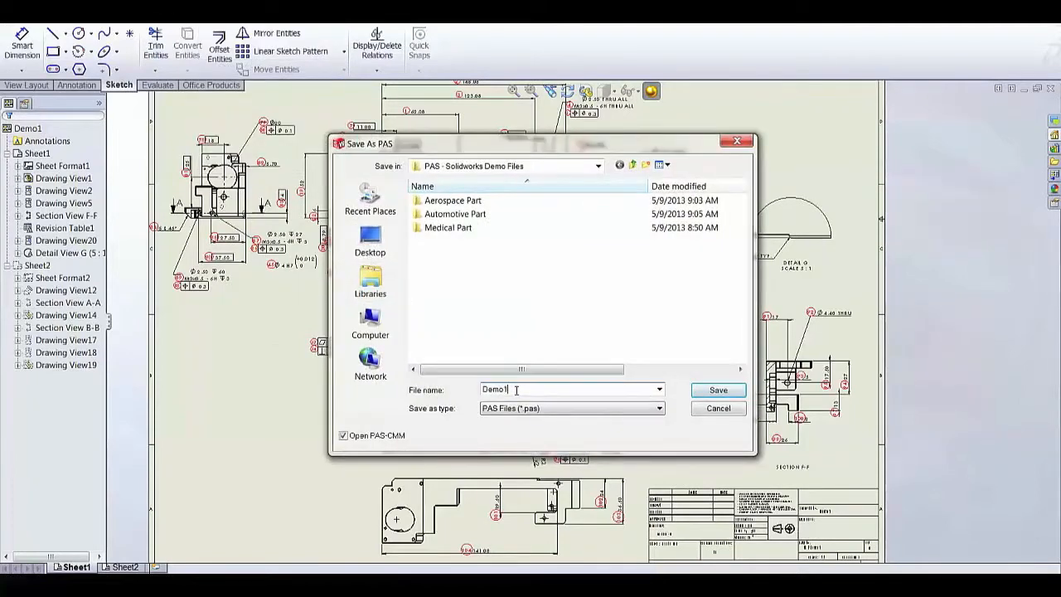
{"action": "type", "text": "259"}
{"action": "left_click", "coordinate": [703, 391]}
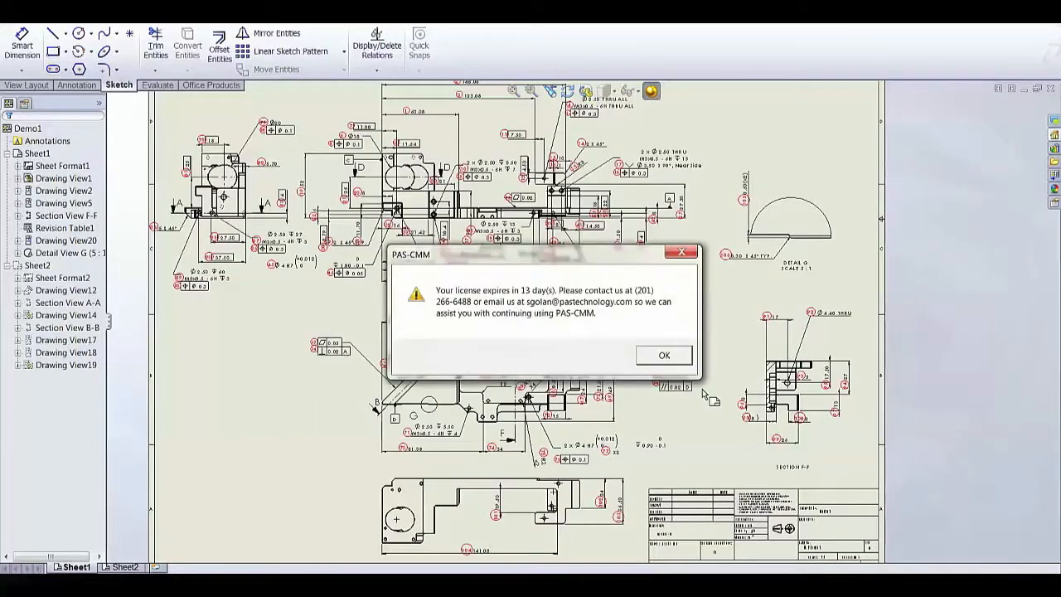
{"action": "left_click", "coordinate": [671, 356]}
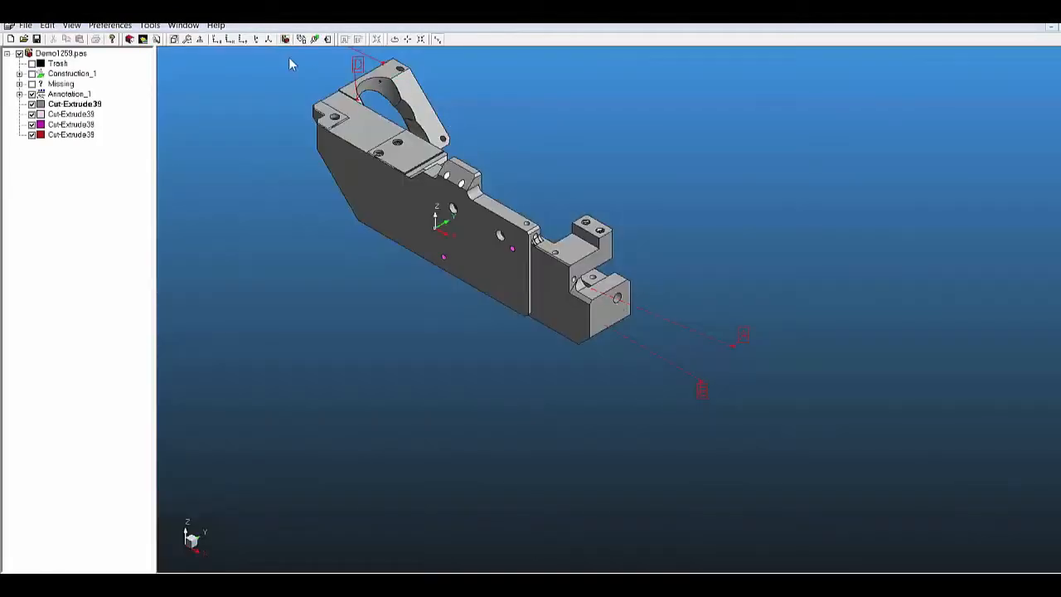
Expand the part's annotations and examine the dimensions in Drawing View1, Drawing View2 and Drawing View5
{"action": "left_click", "coordinate": [269, 40]}
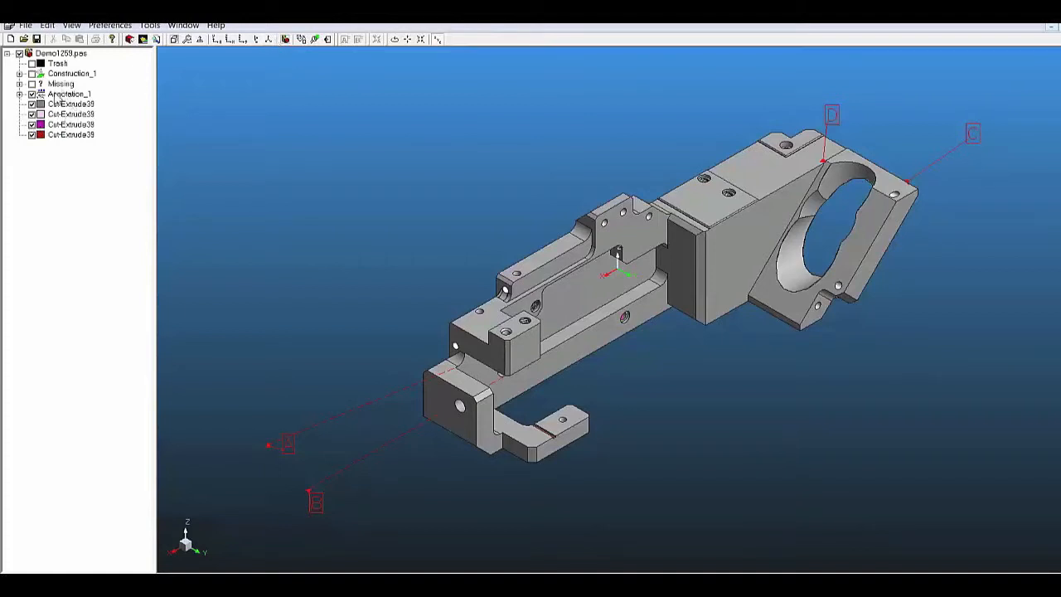
{"action": "left_click", "coordinate": [20, 95]}
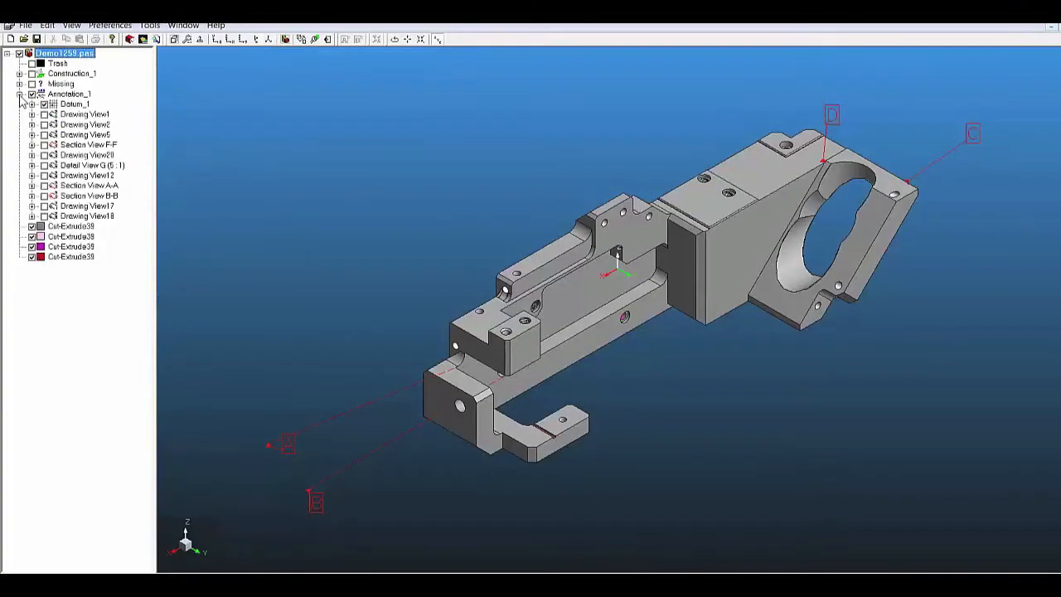
{"action": "left_click", "coordinate": [81, 115]}
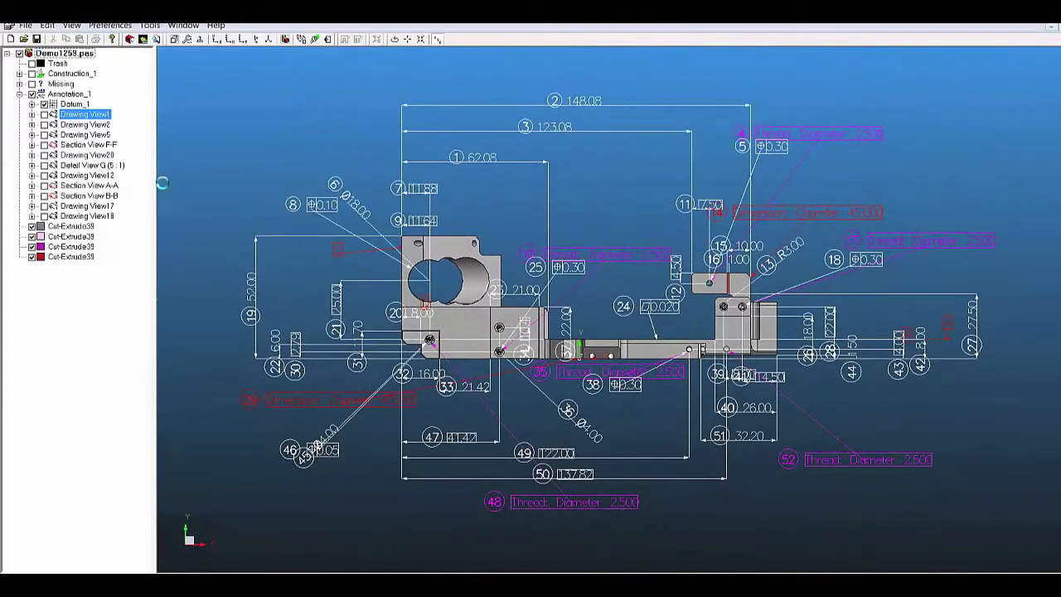
{"action": "left_click", "coordinate": [85, 124]}
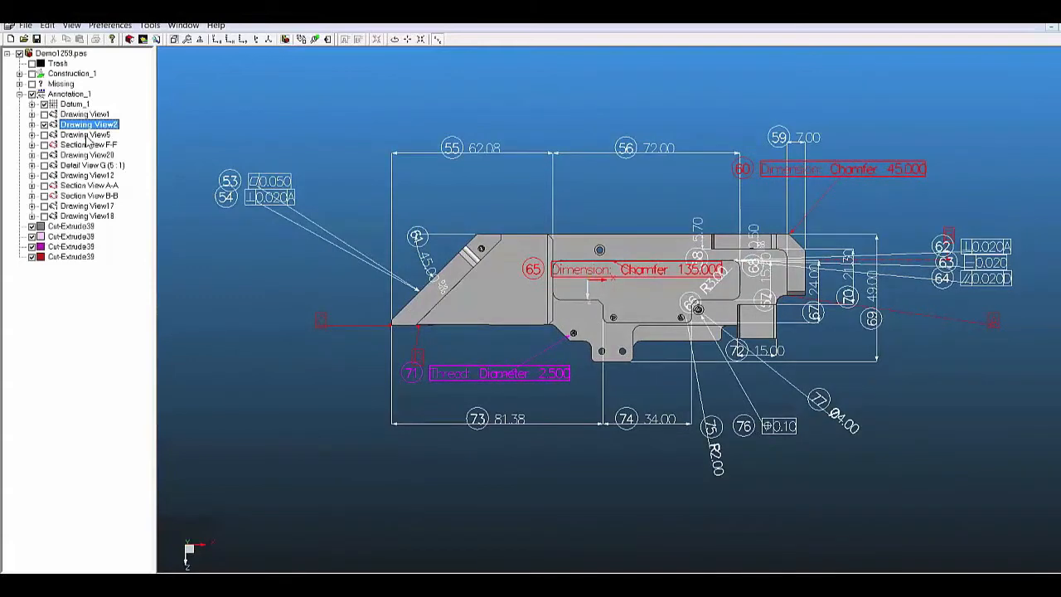
{"action": "left_click", "coordinate": [85, 135]}
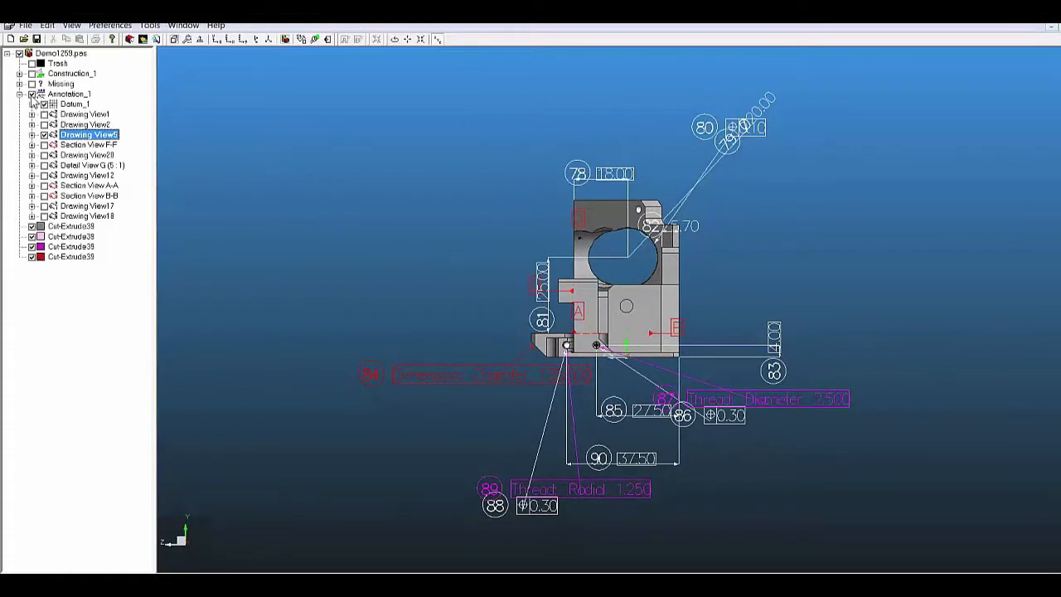
Hide all annotations of the part and switch the model back to an isometric view
{"action": "left_click", "coordinate": [31, 95]}
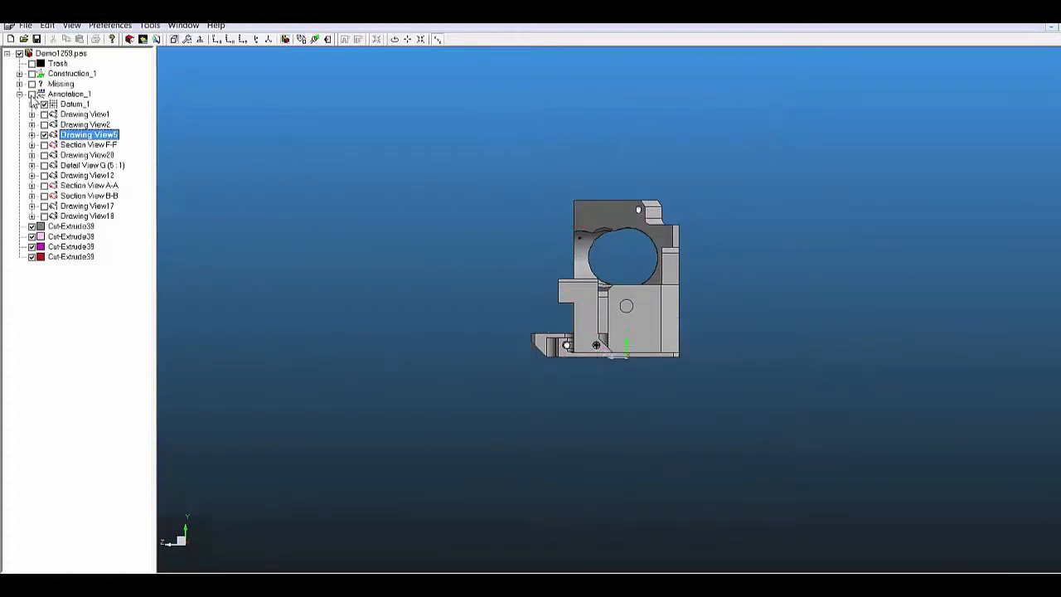
{"action": "left_click", "coordinate": [270, 40]}
{"action": "left_click", "coordinate": [270, 40]}
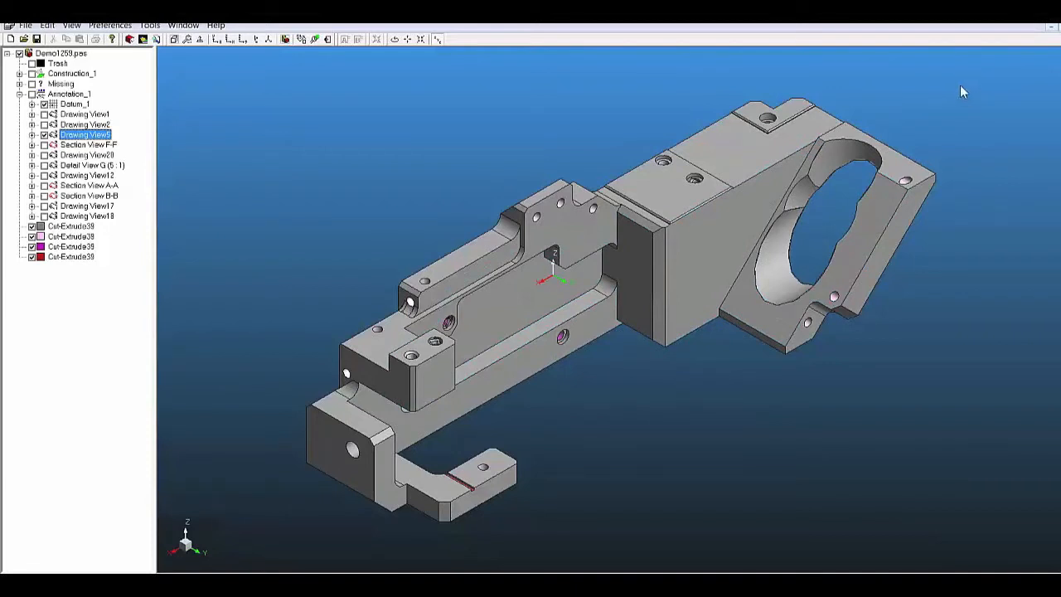
Edit the part coordinate system and set its origin at the block corner using the top face and adjoining side faces
{"action": "left_click", "coordinate": [70, 54]}
{"action": "right_click", "coordinate": [70, 55]}
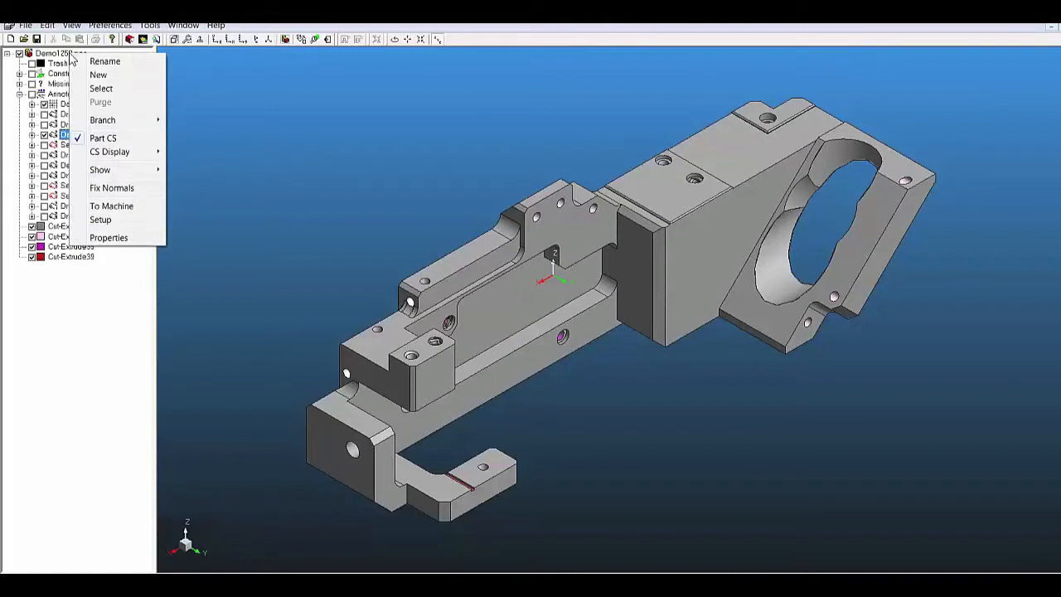
{"action": "left_click", "coordinate": [107, 140]}
{"action": "left_click_drag", "start_coordinate": [189, 140], "coordinate": [304, 72]}
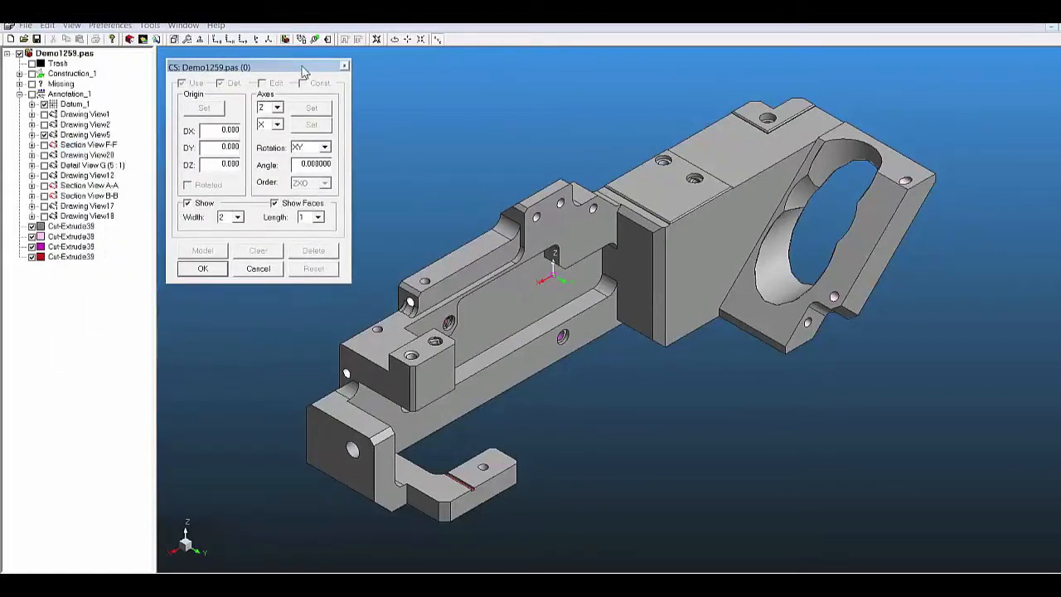
{"action": "left_click", "coordinate": [685, 203]}
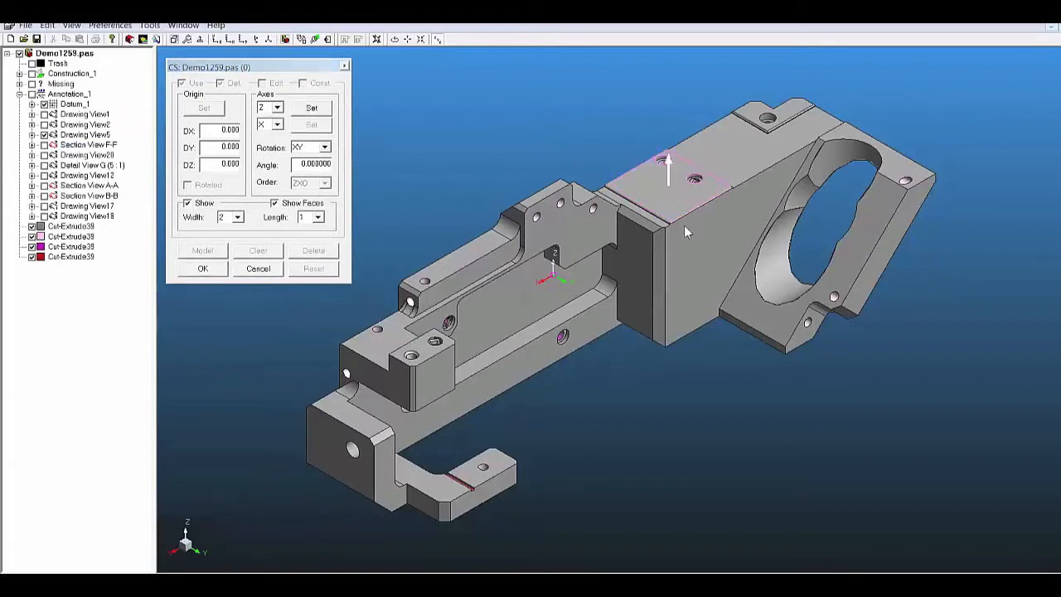
{"action": "left_click", "coordinate": [644, 246]}
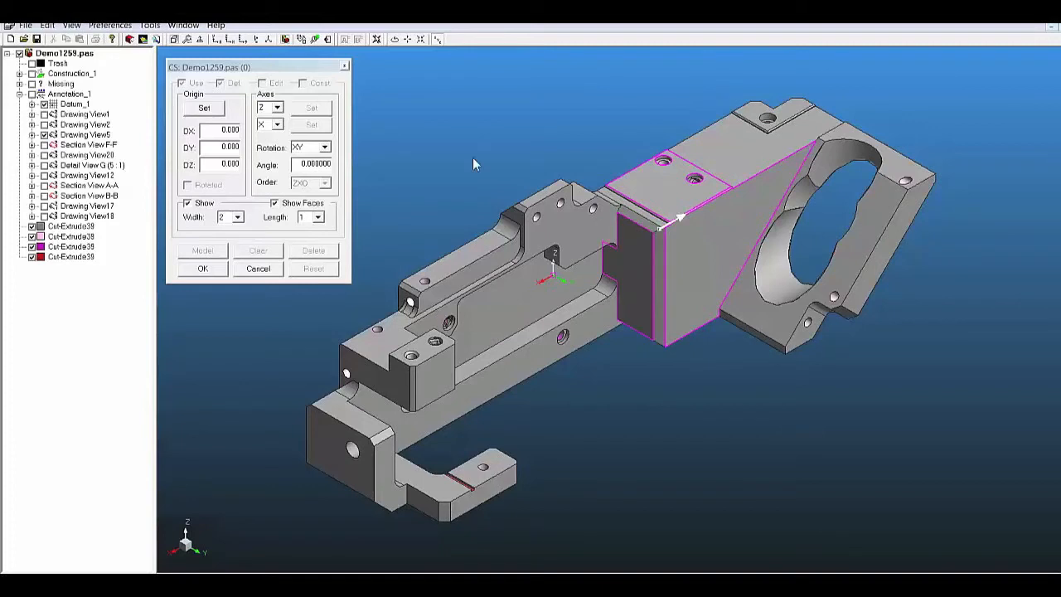
{"action": "left_click", "coordinate": [204, 109]}
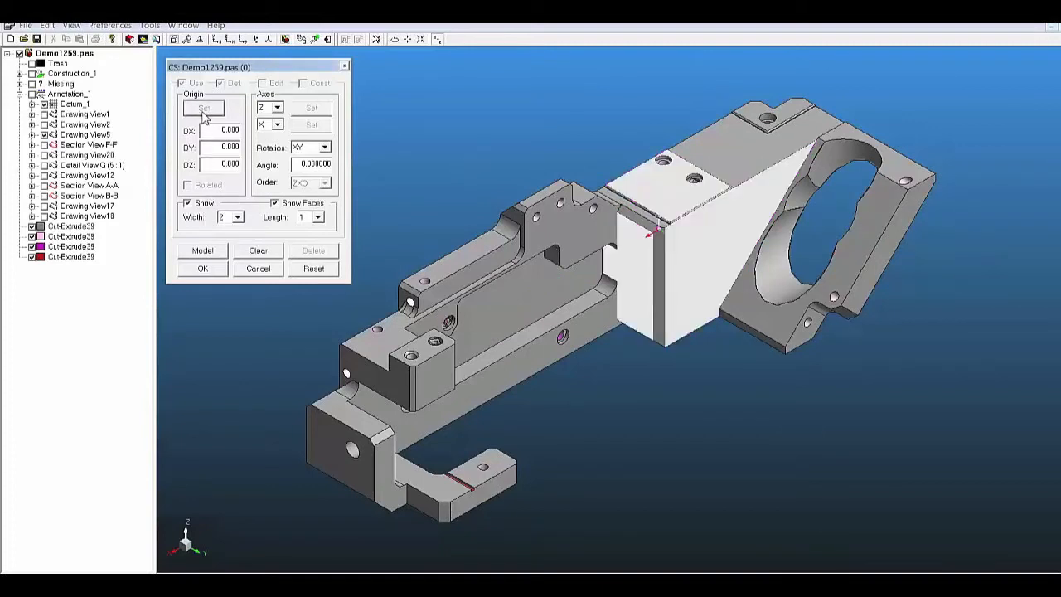
Align the coordinate system's Z axis to the block's top face and X axis to its large triangular side face
{"action": "left_click", "coordinate": [663, 178]}
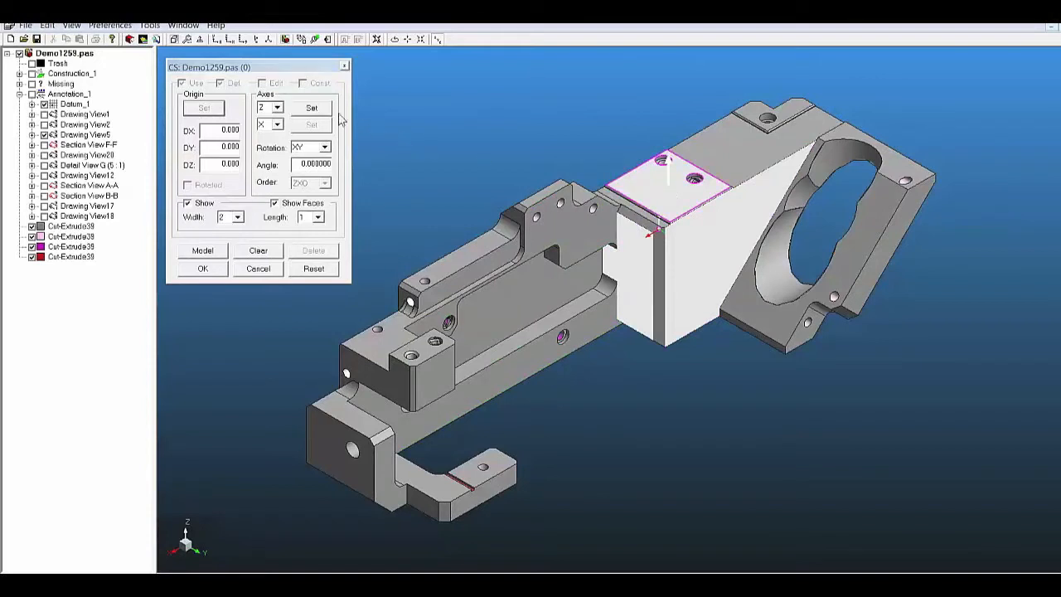
{"action": "left_click", "coordinate": [324, 111]}
{"action": "left_click", "coordinate": [684, 242]}
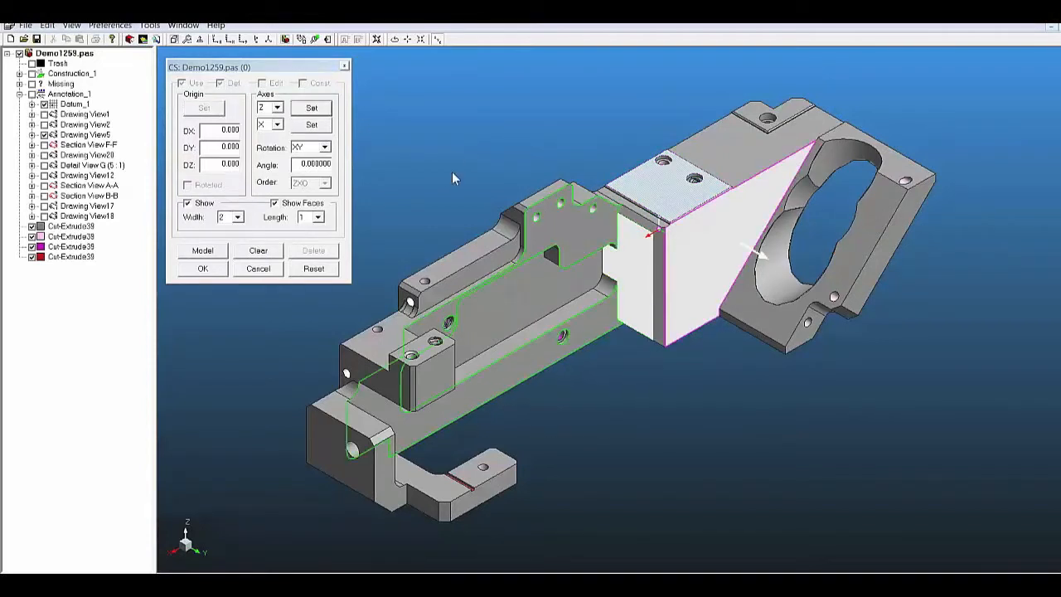
{"action": "left_click", "coordinate": [314, 126]}
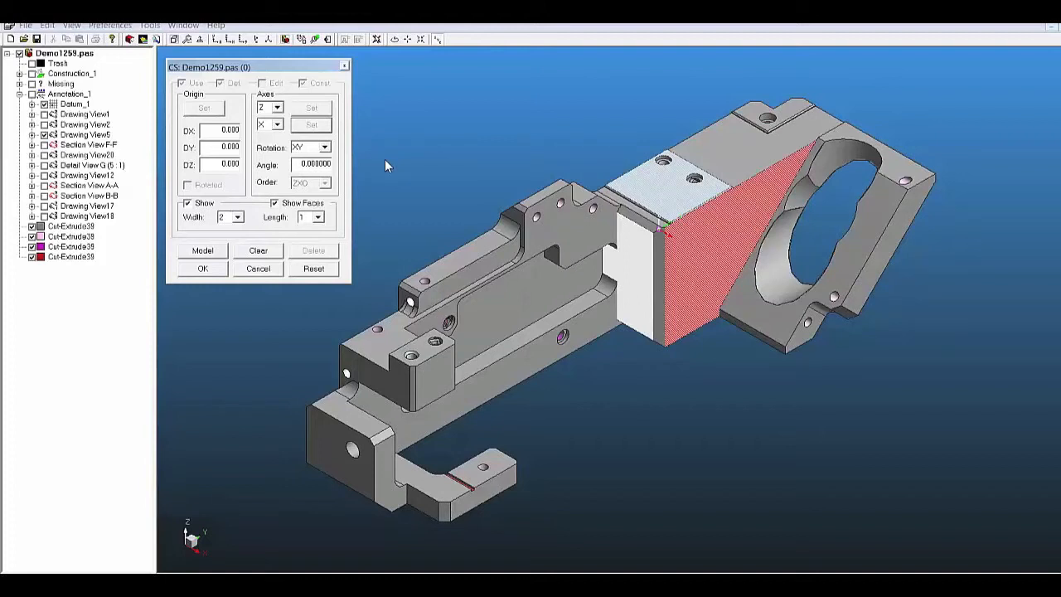
{"action": "left_click", "coordinate": [218, 267]}
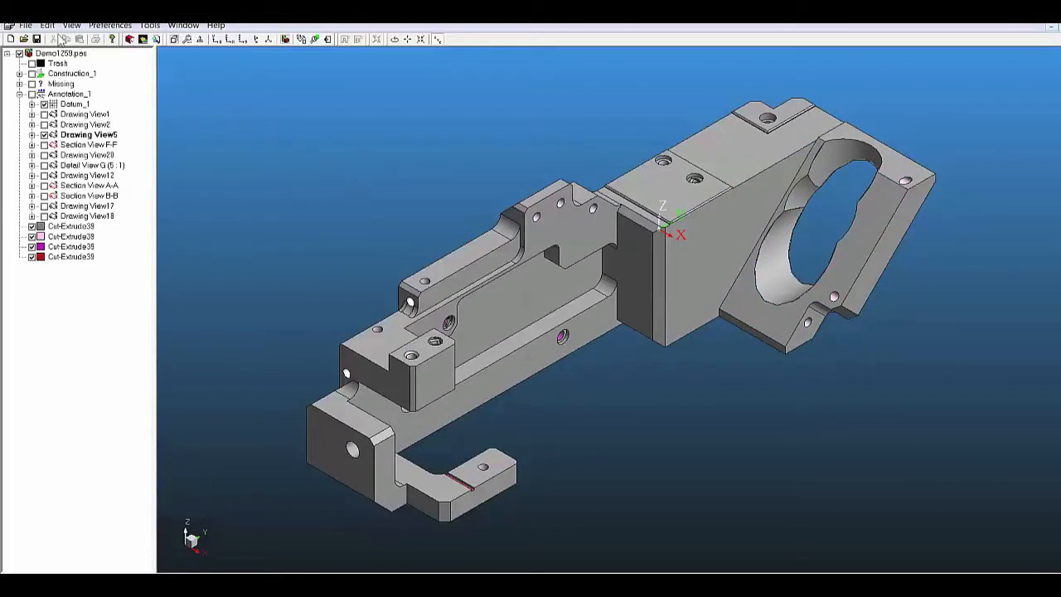
Create an inspection process for the Demo1259 part on the LK_1610_V3 machine with inch units
{"action": "left_click", "coordinate": [26, 25]}
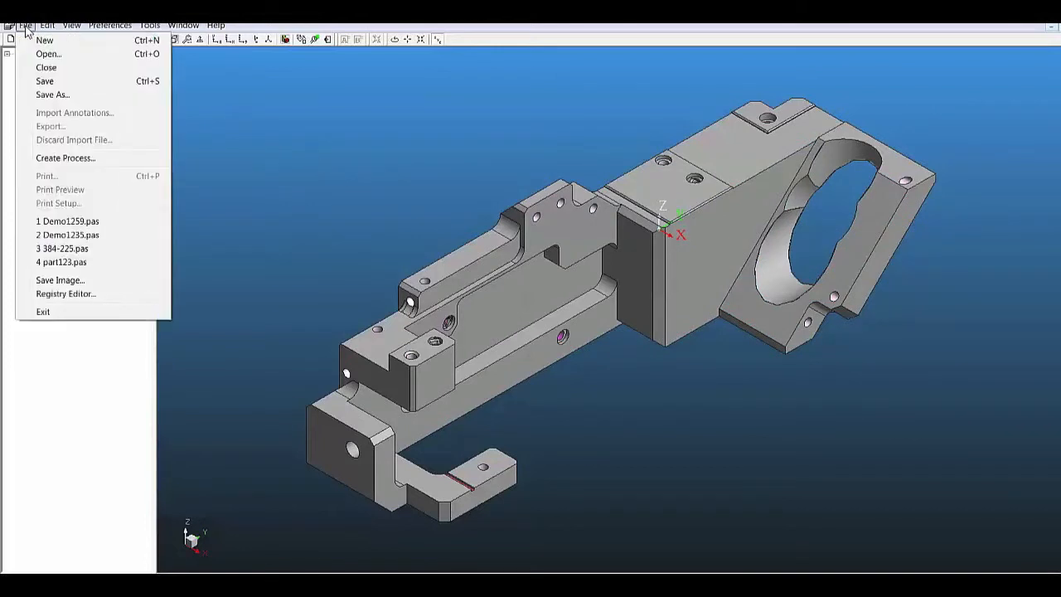
{"action": "left_click", "coordinate": [55, 158]}
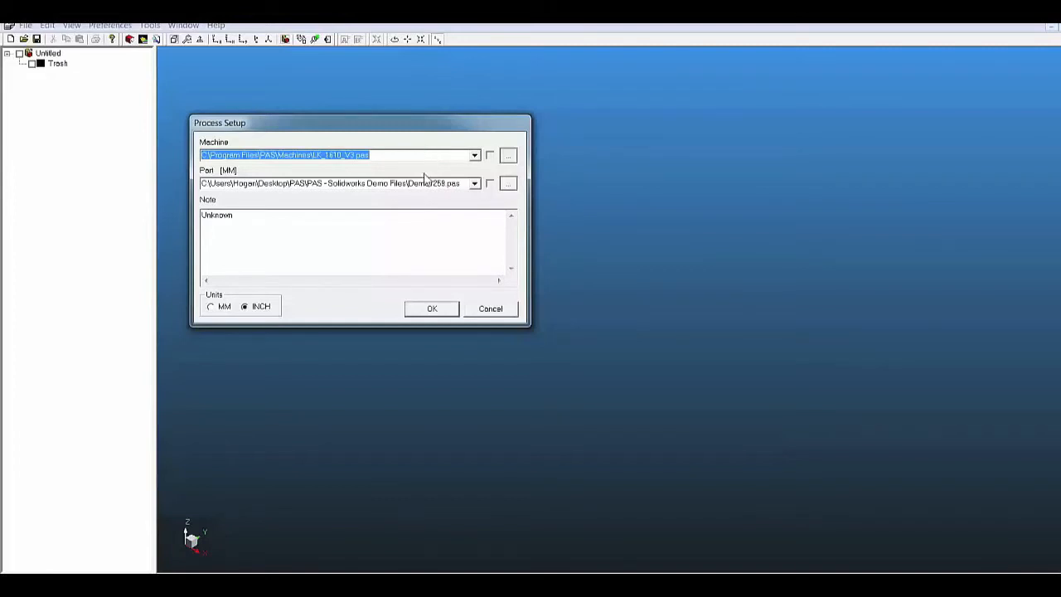
{"action": "left_click", "coordinate": [432, 308]}
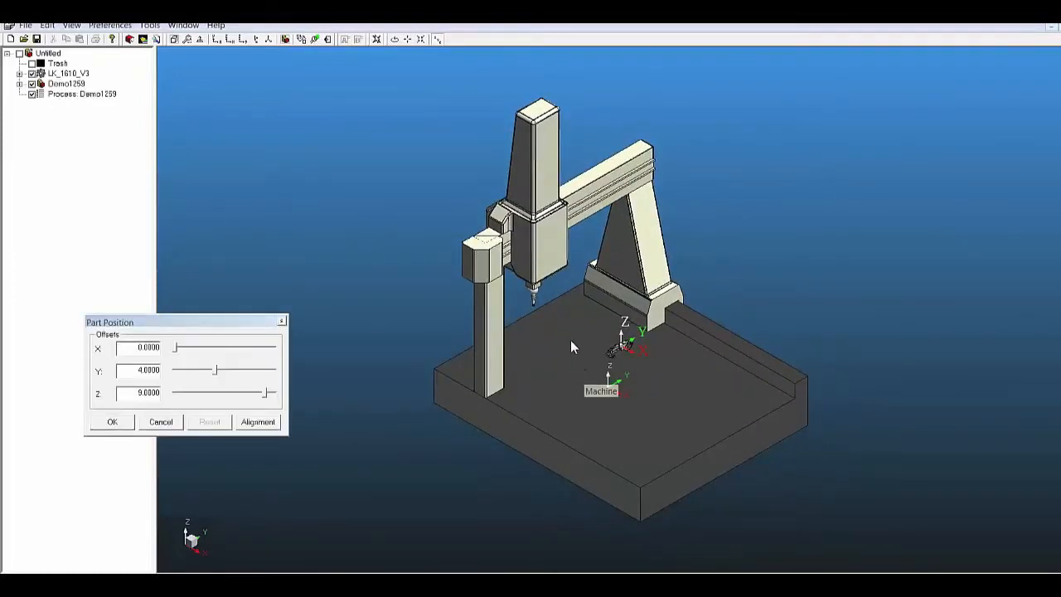
Lower the part on the machine table by setting its Z position offset to 6.3300
{"action": "scroll", "coordinate": [571, 342], "scroll_direction": "up", "scroll_amount": 5}
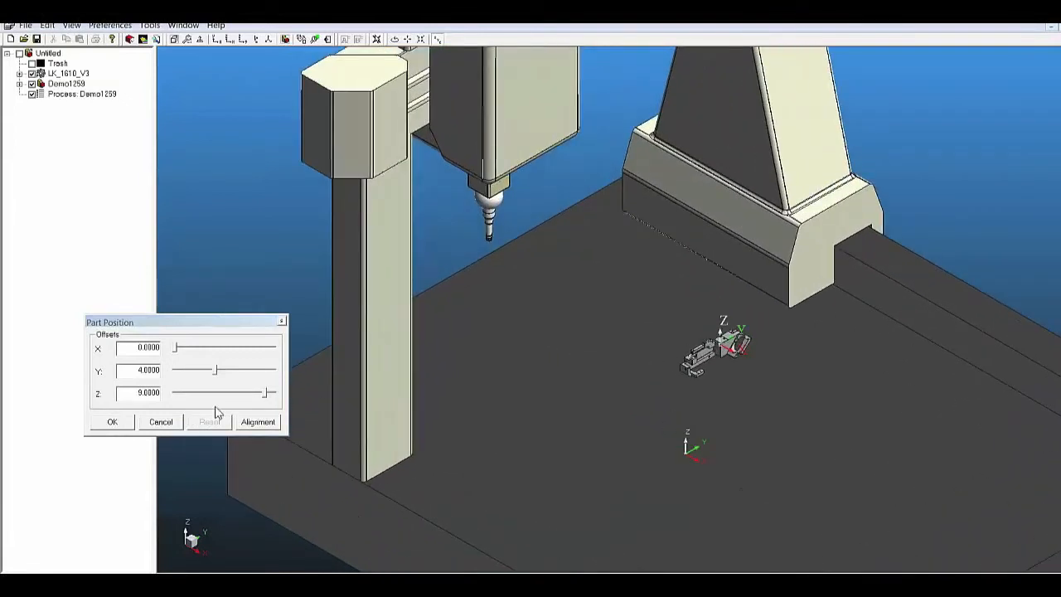
{"action": "left_click_drag", "start_coordinate": [266, 394], "coordinate": [238, 400]}
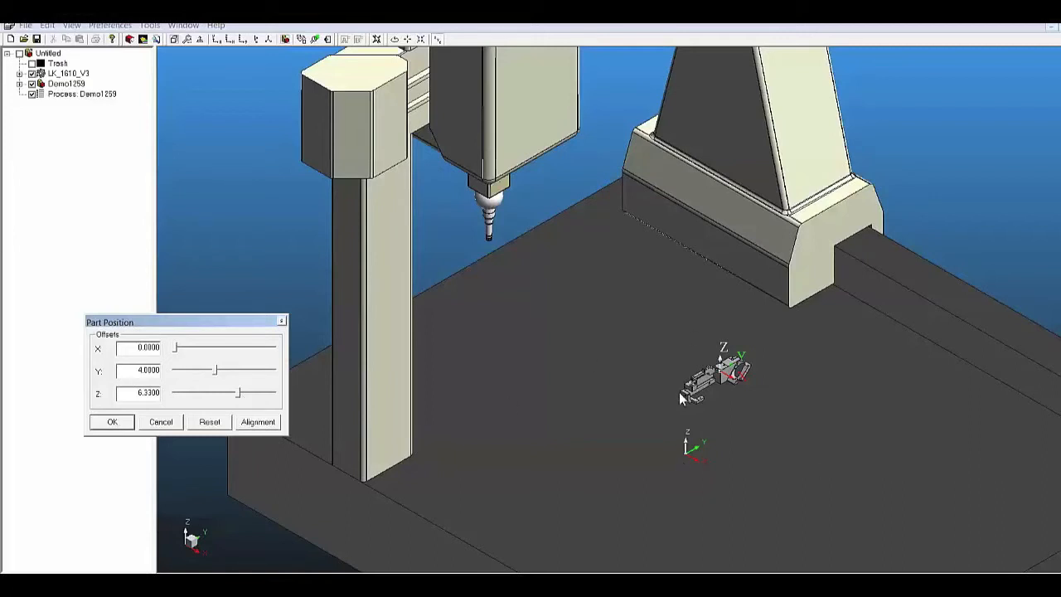
{"action": "left_click", "coordinate": [117, 421]}
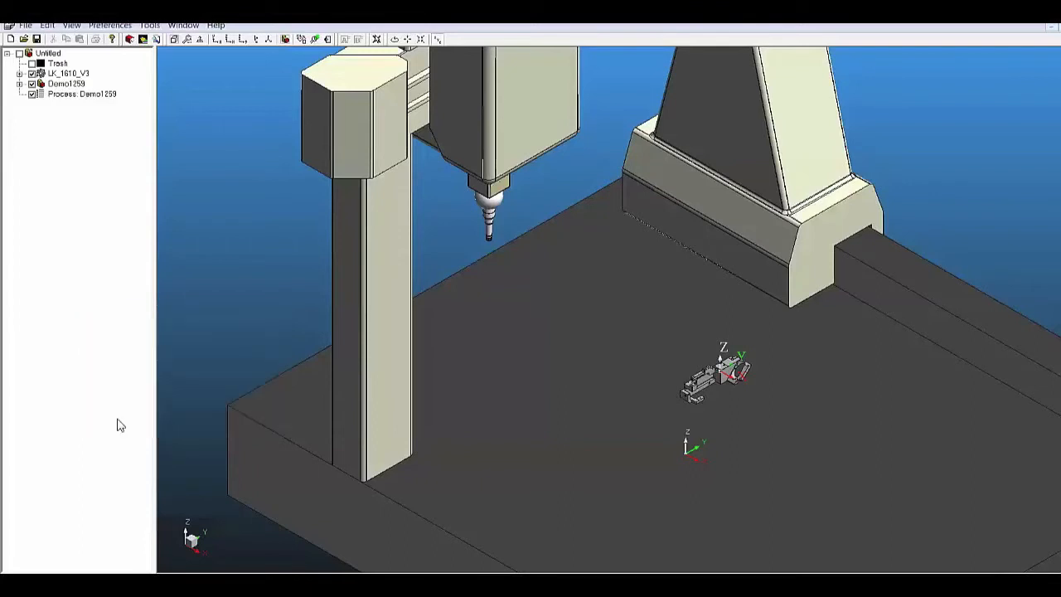
{"action": "left_click", "coordinate": [398, 409]}
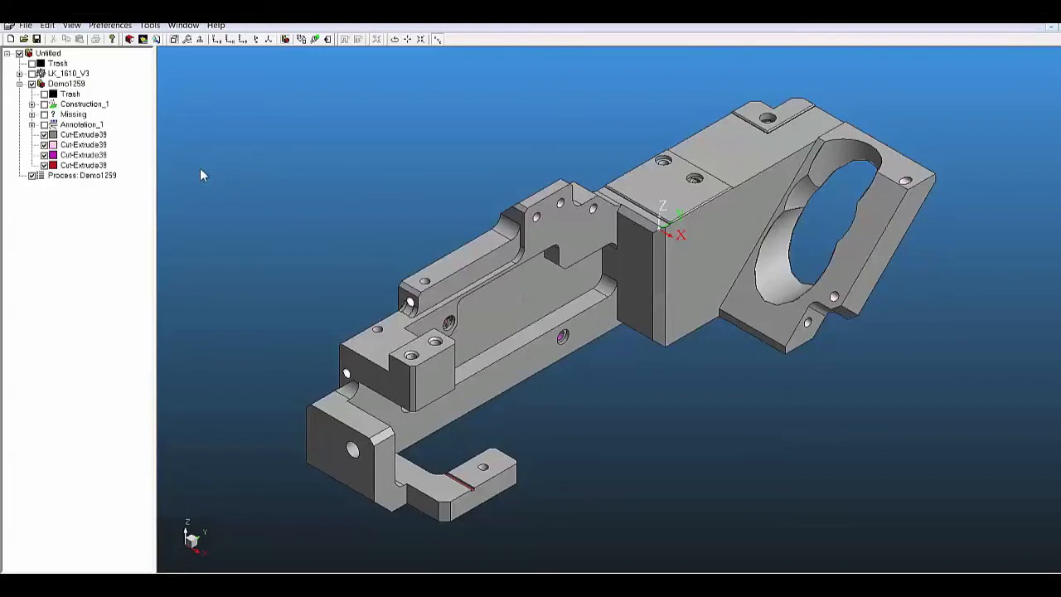
Extract the Demo1259 part's features in multiple directions with sequential feature IDs, checking the feature types filter
{"action": "left_click", "coordinate": [68, 86]}
{"action": "right_click", "coordinate": [70, 92]}
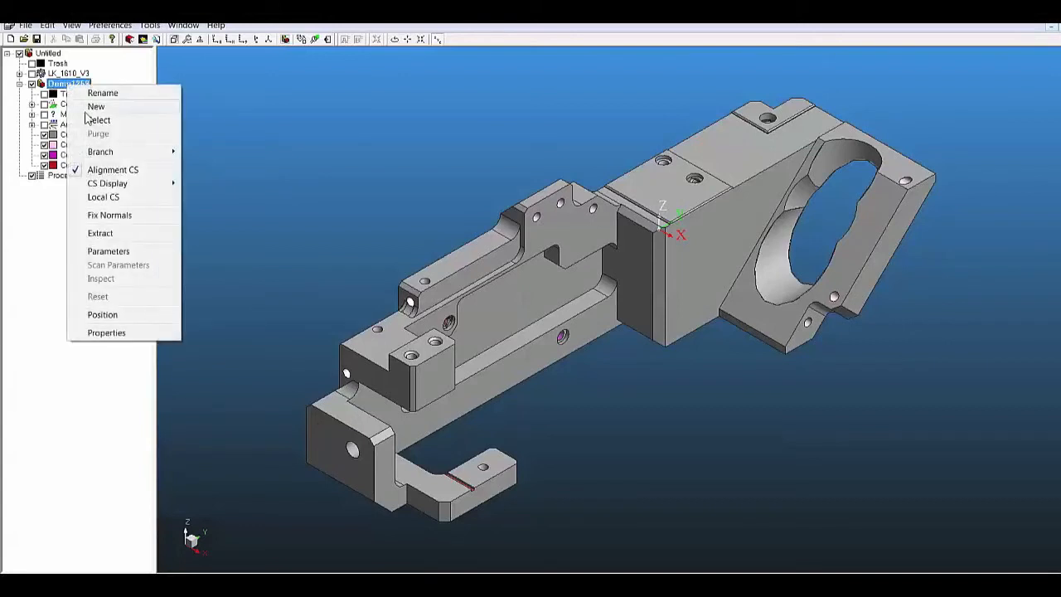
{"action": "left_click", "coordinate": [100, 233]}
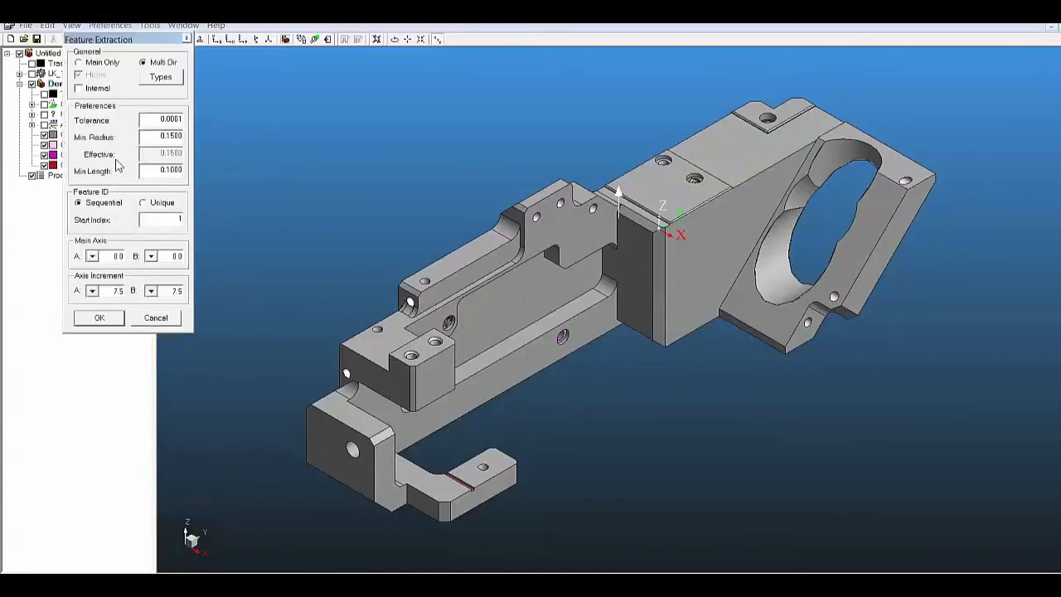
{"action": "left_click", "coordinate": [165, 82]}
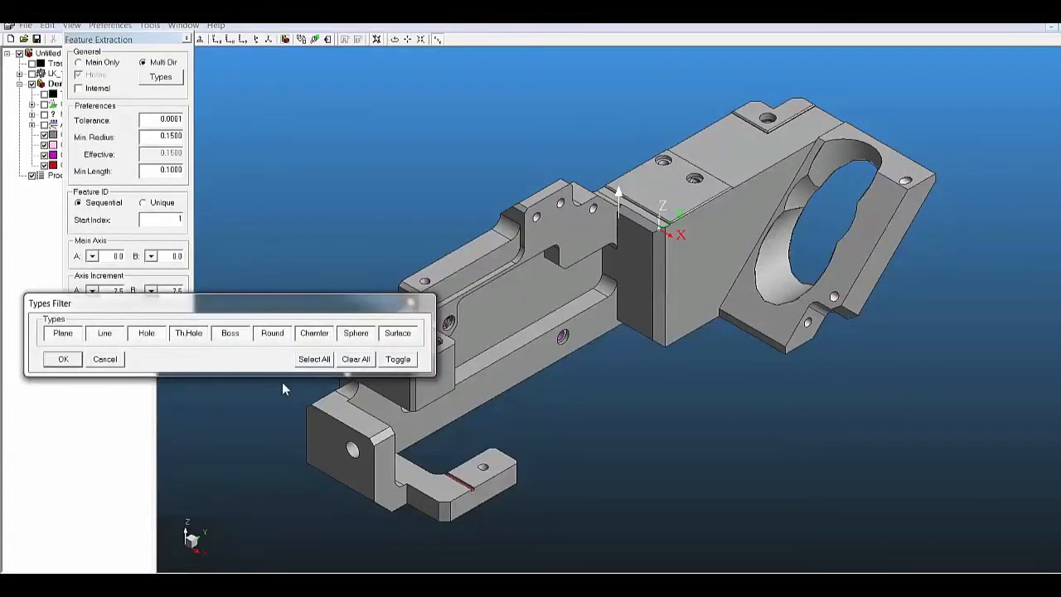
{"action": "left_click", "coordinate": [62, 359]}
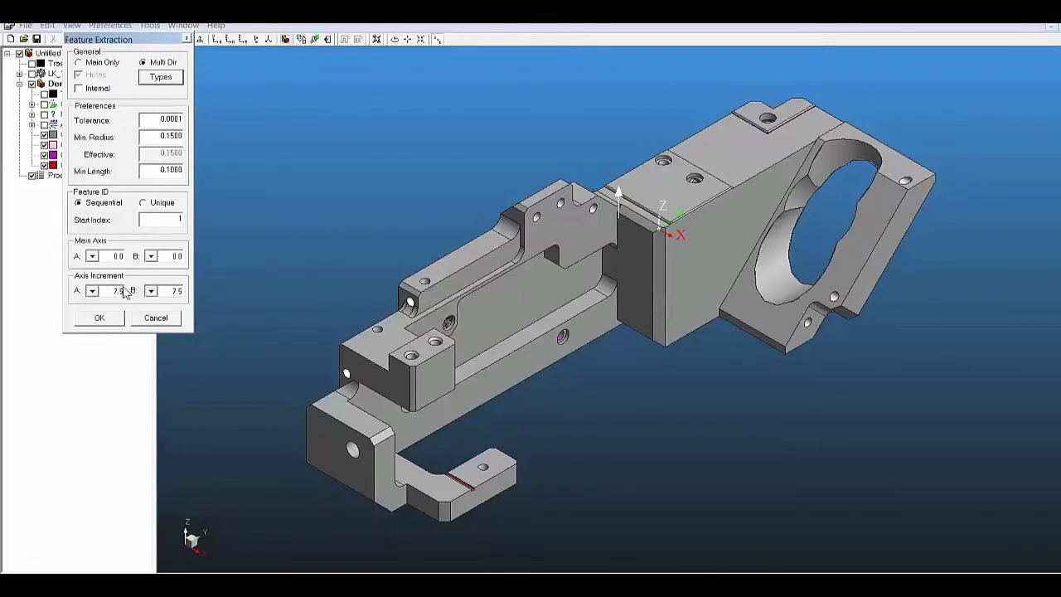
{"action": "left_click", "coordinate": [108, 320]}
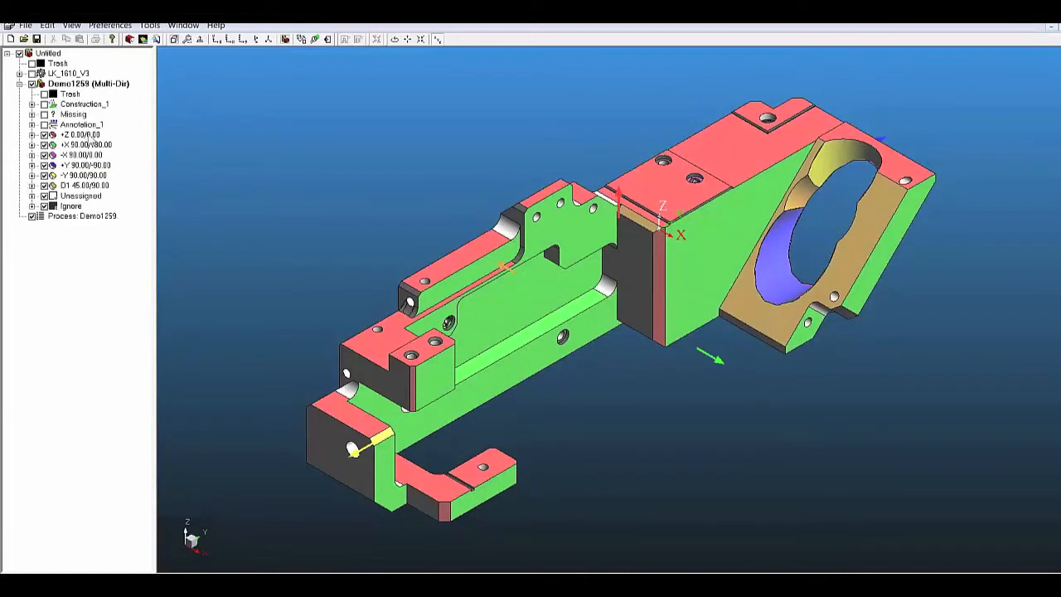
Examine which faces are assigned to the +Z, +X, -X and +Y probe directions, and return to the whole Demo1259 part
{"action": "left_click", "coordinate": [83, 134]}
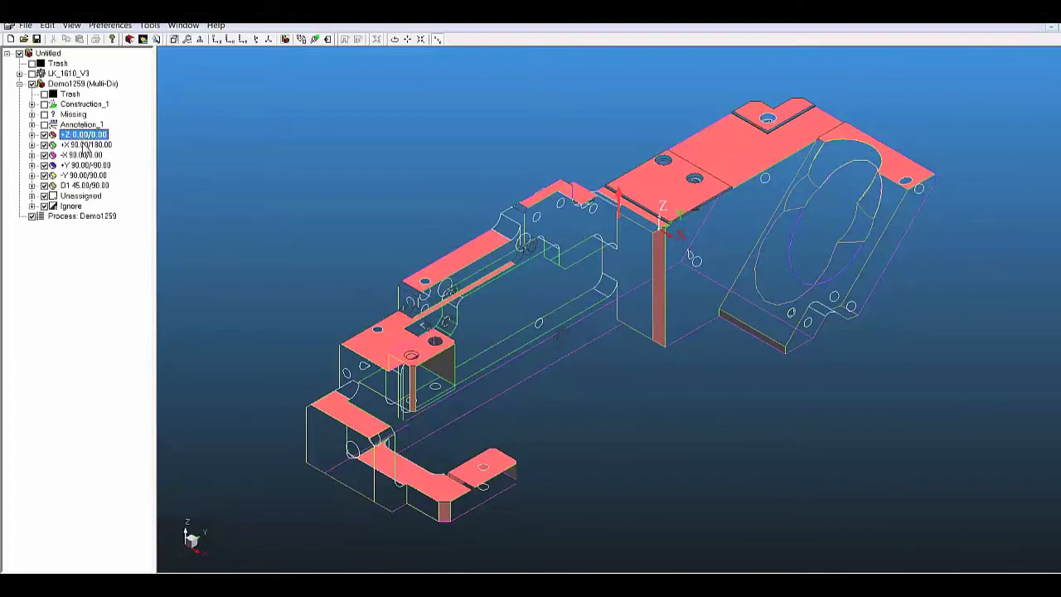
{"action": "left_click", "coordinate": [85, 144]}
{"action": "left_click", "coordinate": [85, 155]}
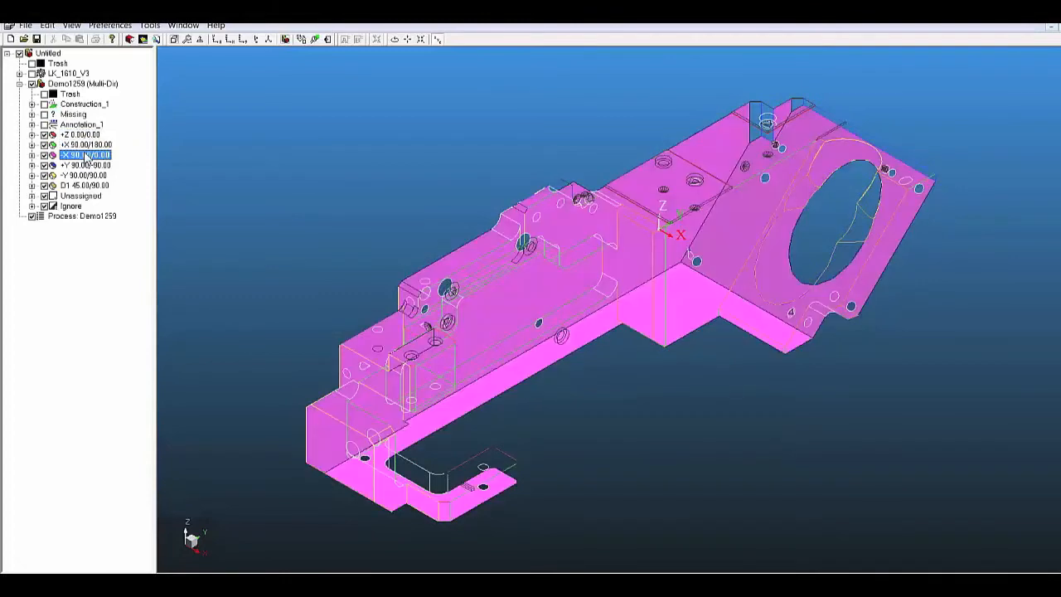
{"action": "left_click", "coordinate": [86, 166]}
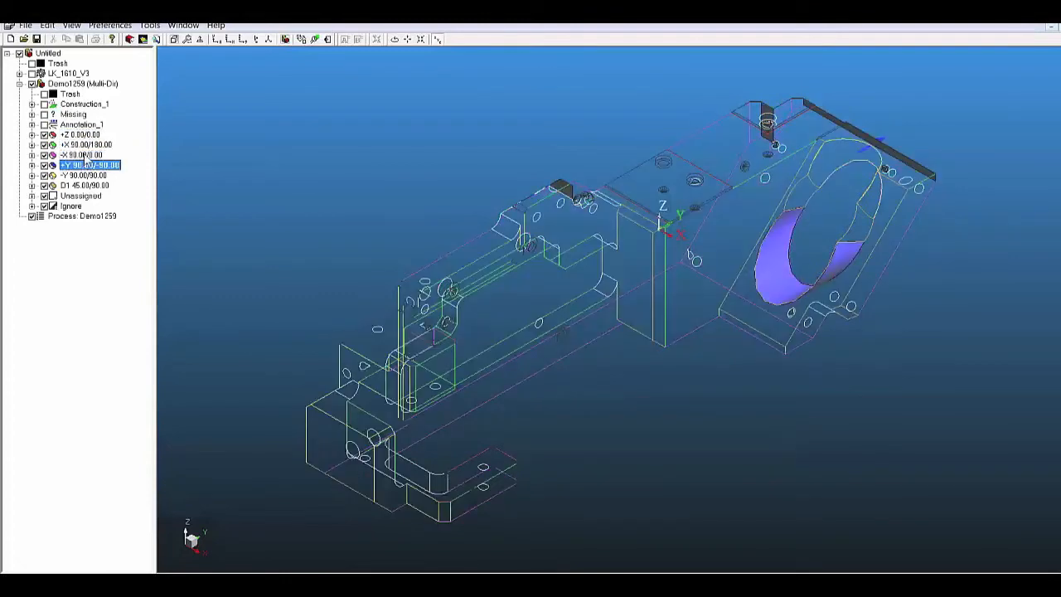
{"action": "left_click", "coordinate": [87, 145]}
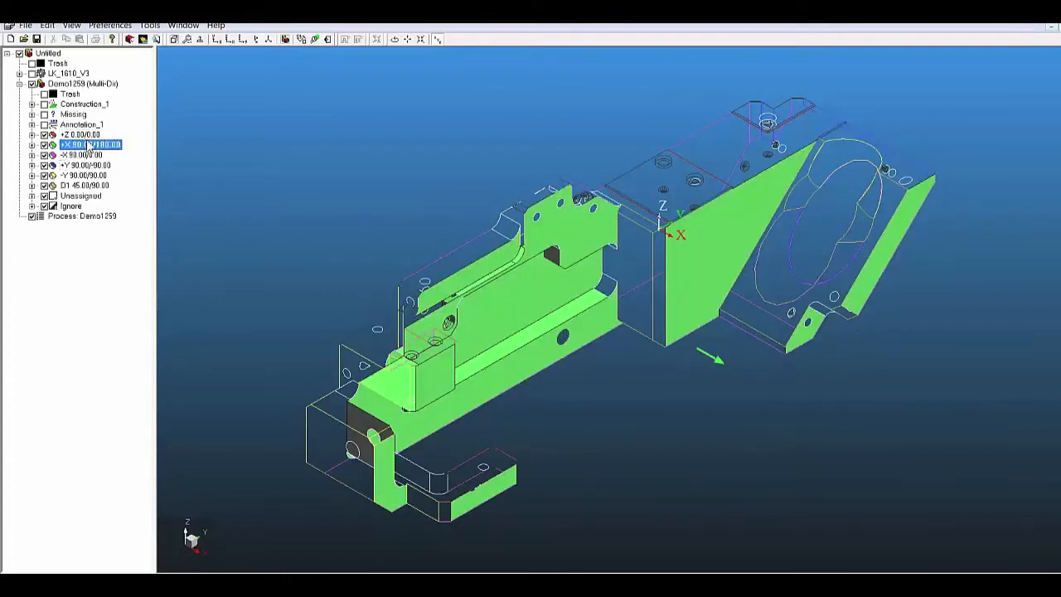
{"action": "left_click", "coordinate": [80, 84]}
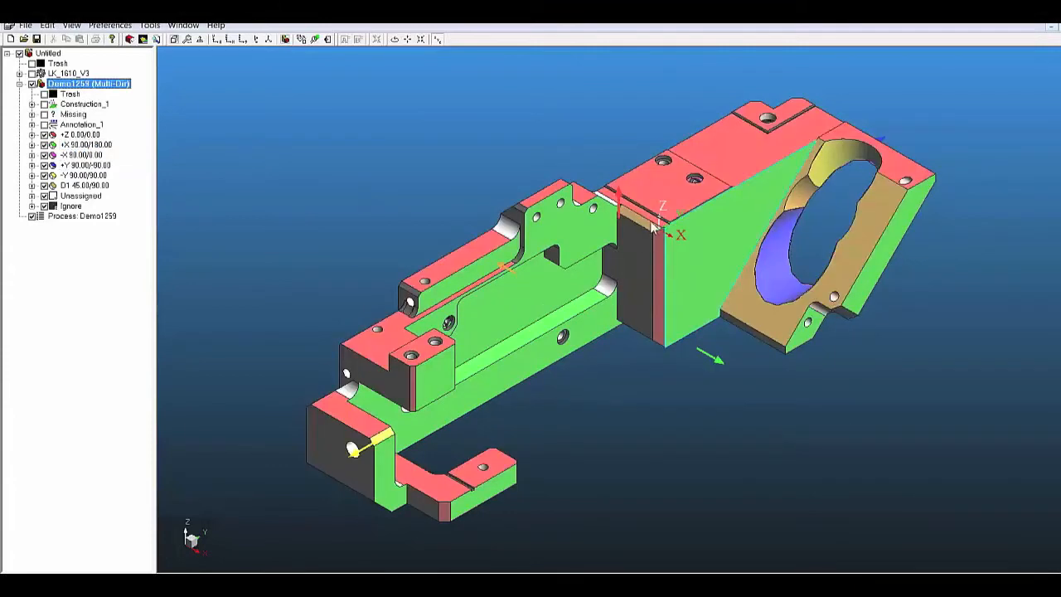
Attach the 45-degree chamfer face beside the coordinate origin to the top face's +Z direction and check the +Z features
{"action": "scroll", "coordinate": [640, 221], "scroll_direction": "up", "scroll_amount": 5}
{"action": "scroll", "coordinate": [640, 221], "scroll_direction": "up", "scroll_amount": 2}
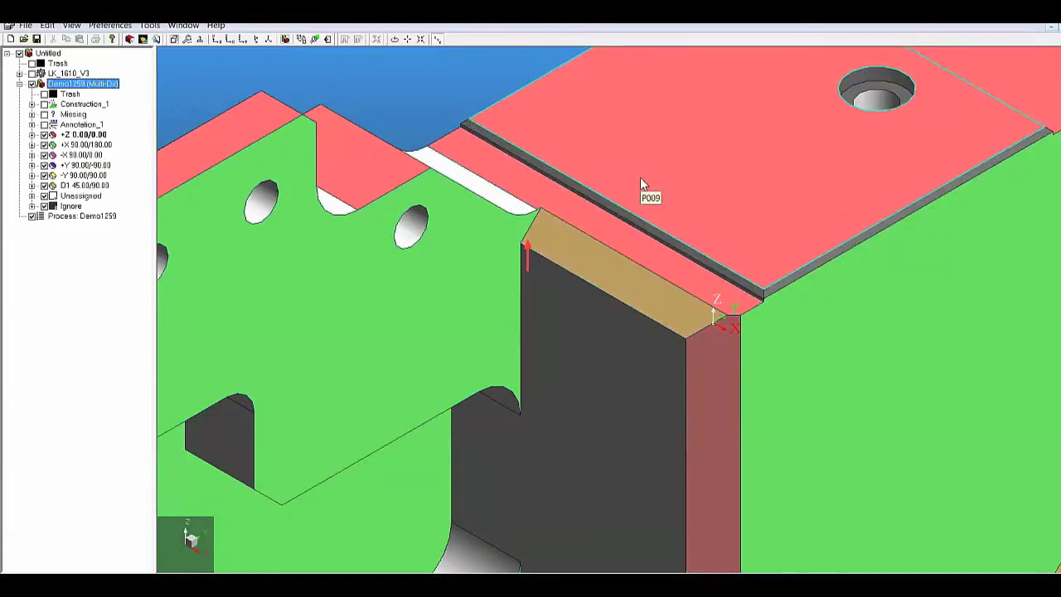
{"action": "left_click", "coordinate": [600, 265]}
{"action": "left_click", "coordinate": [600, 265]}
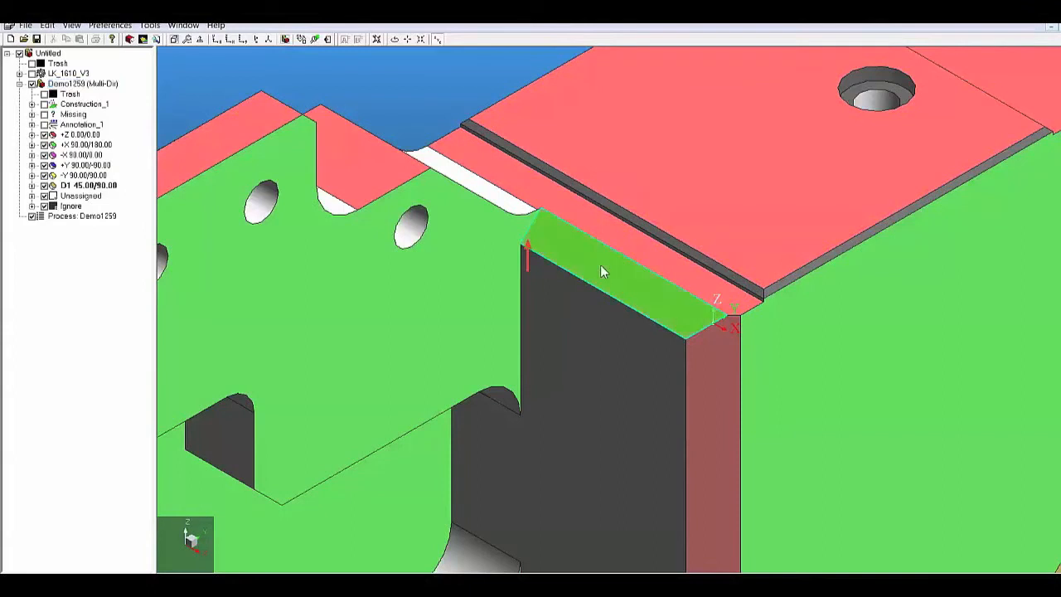
{"action": "right_click", "coordinate": [671, 159]}
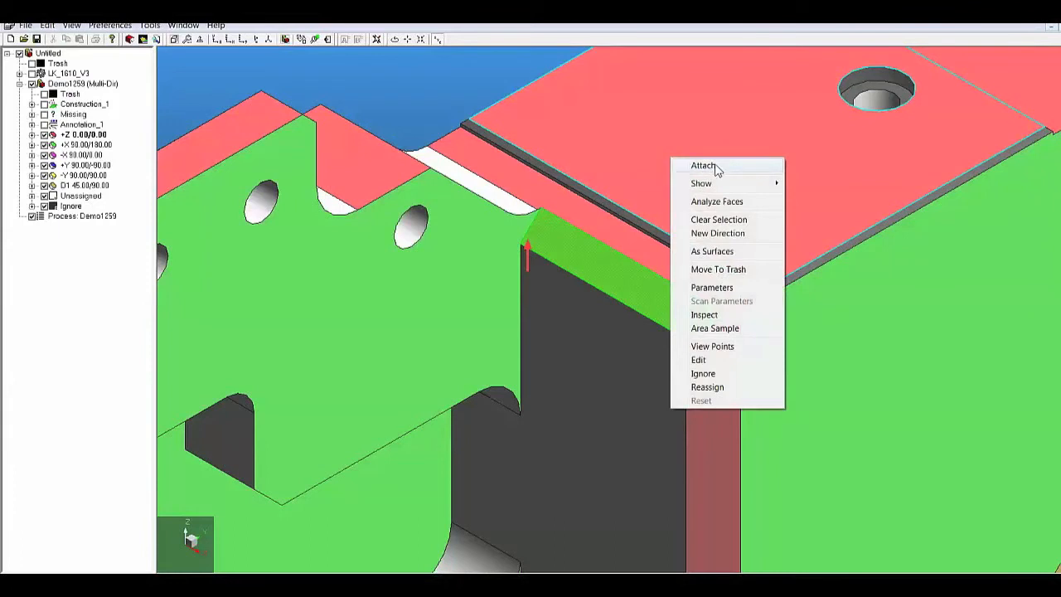
{"action": "left_click", "coordinate": [704, 166]}
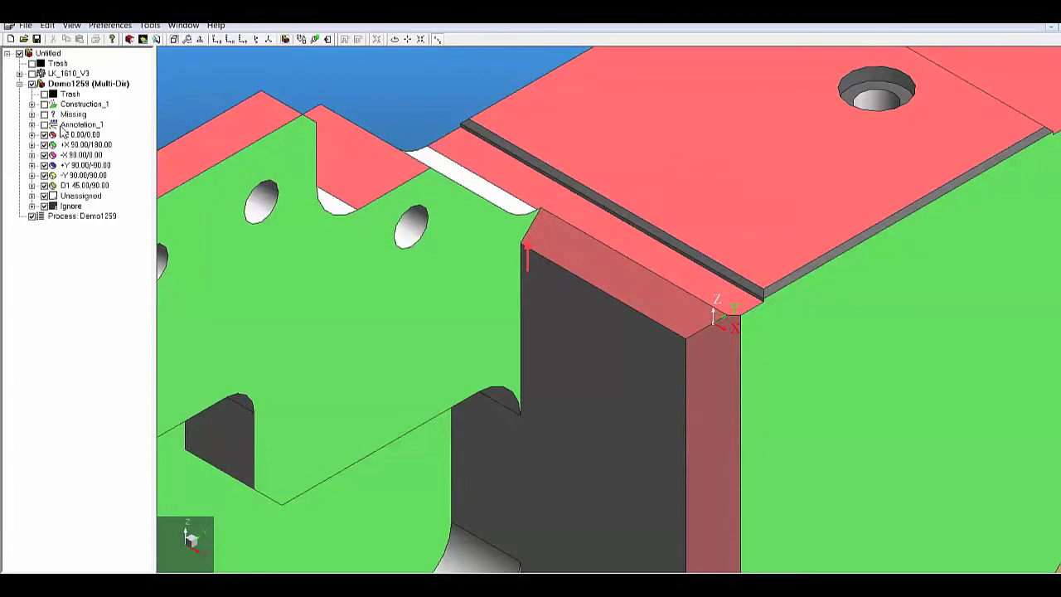
{"action": "left_click", "coordinate": [86, 136]}
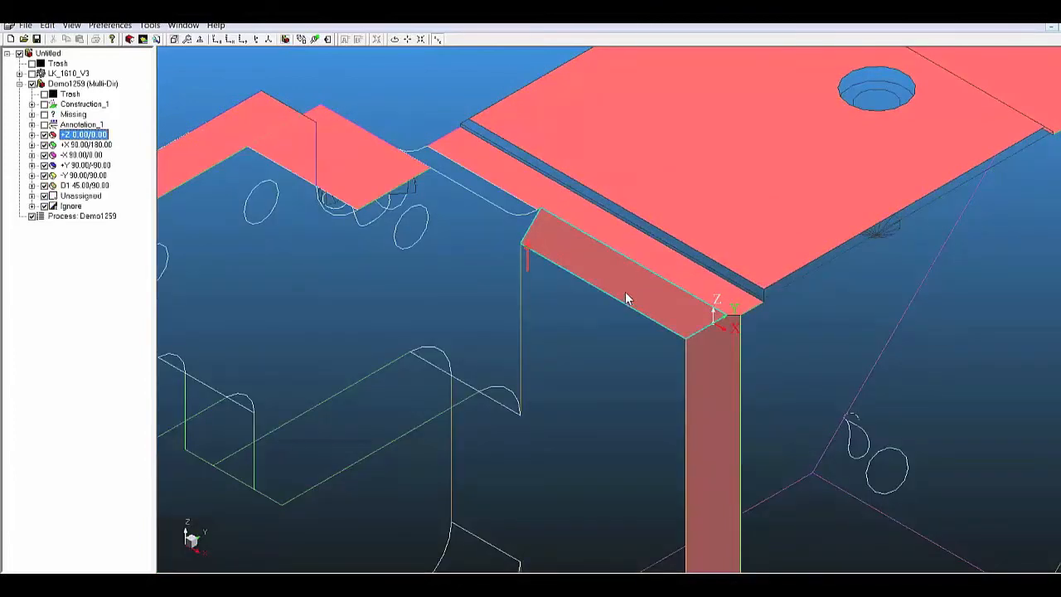
{"action": "scroll", "coordinate": [647, 298], "scroll_direction": "down", "scroll_amount": 5}
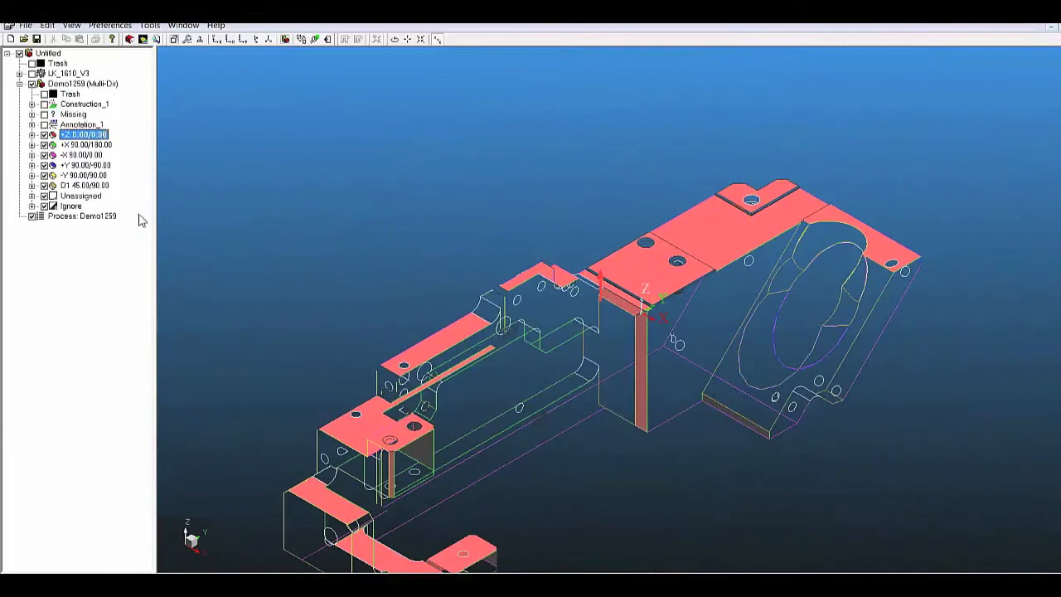
{"action": "left_click", "coordinate": [70, 85]}
Generate CMM code for the Demo1259 process, inspecting the missing required features and continuing despite those that cannot be inspected
{"action": "scroll", "coordinate": [386, 449], "scroll_direction": "up", "scroll_amount": 2}
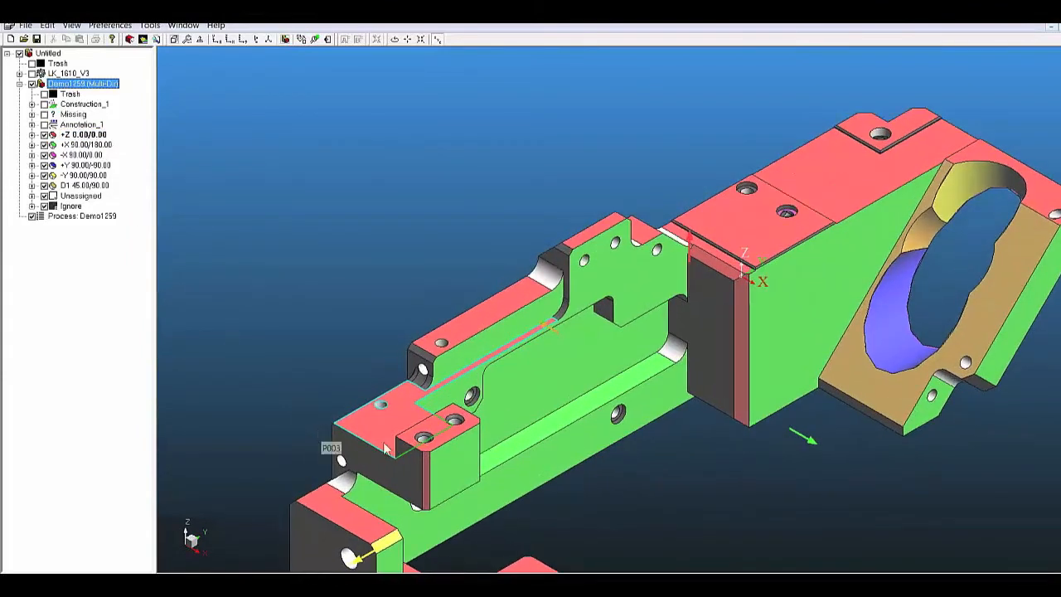
{"action": "scroll", "coordinate": [614, 390], "scroll_direction": "down", "scroll_amount": 2}
{"action": "scroll", "coordinate": [553, 463], "scroll_direction": "up", "scroll_amount": 2}
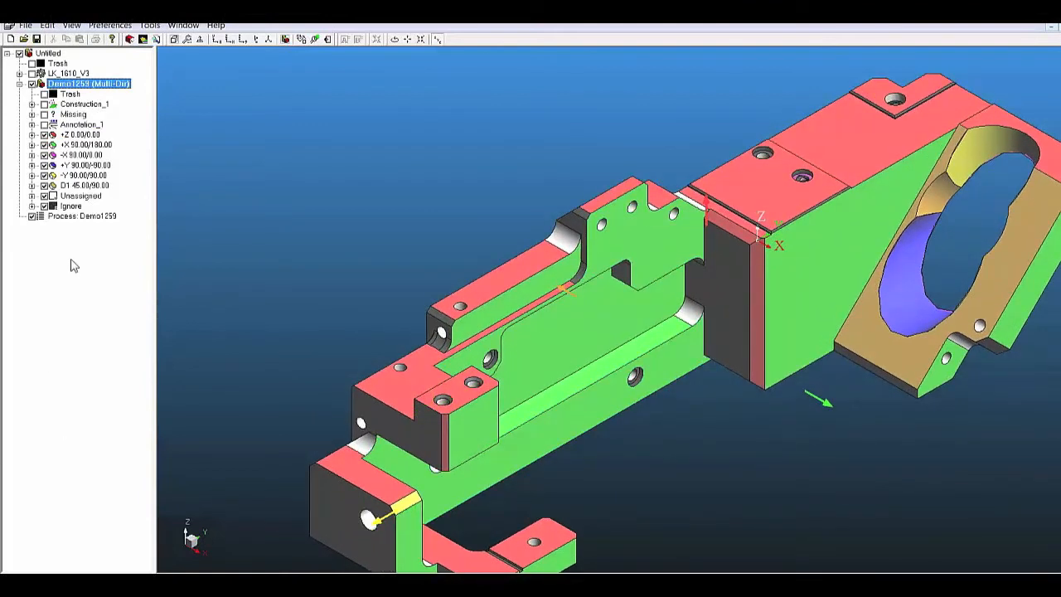
{"action": "right_click", "coordinate": [70, 218]}
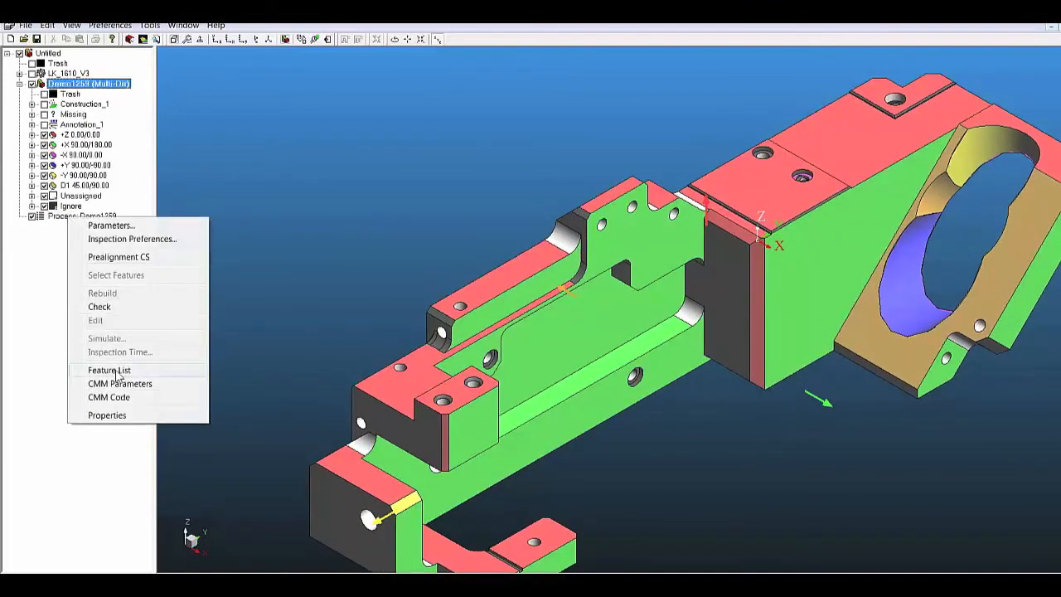
{"action": "left_click", "coordinate": [115, 397]}
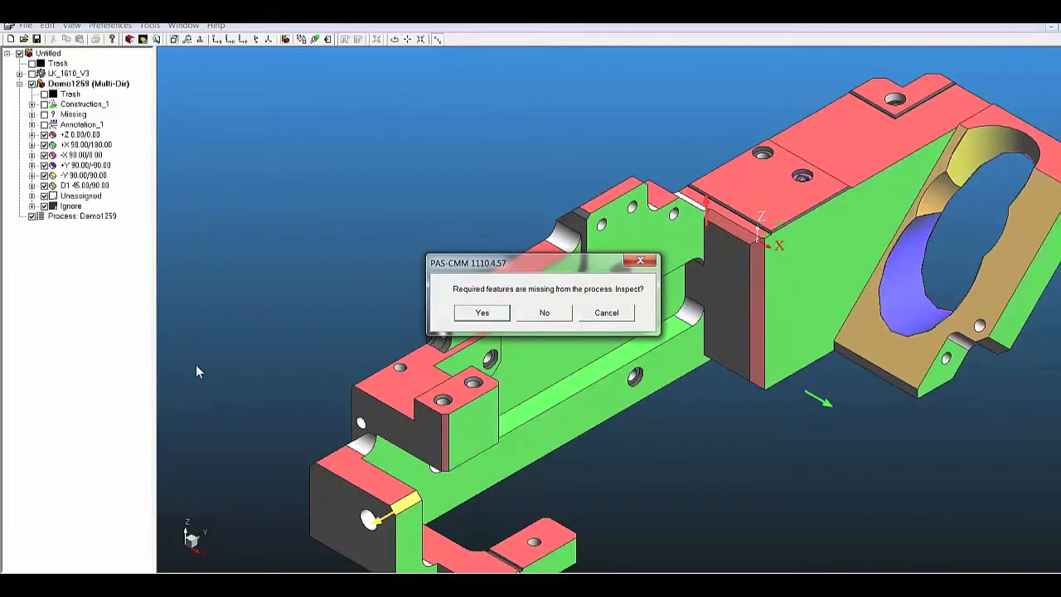
{"action": "left_click", "coordinate": [481, 314]}
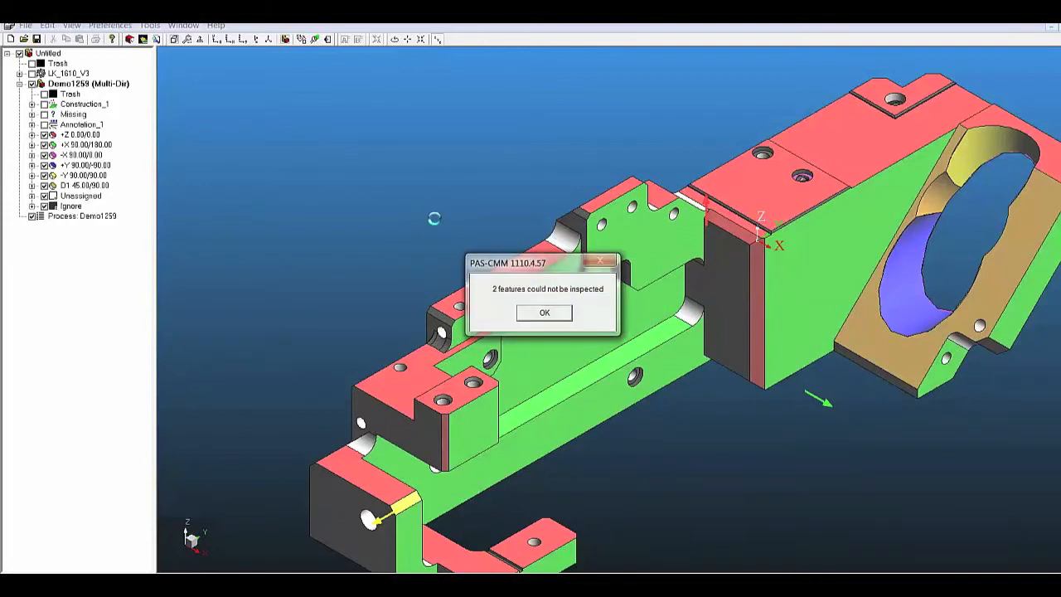
{"action": "left_click", "coordinate": [545, 313]}
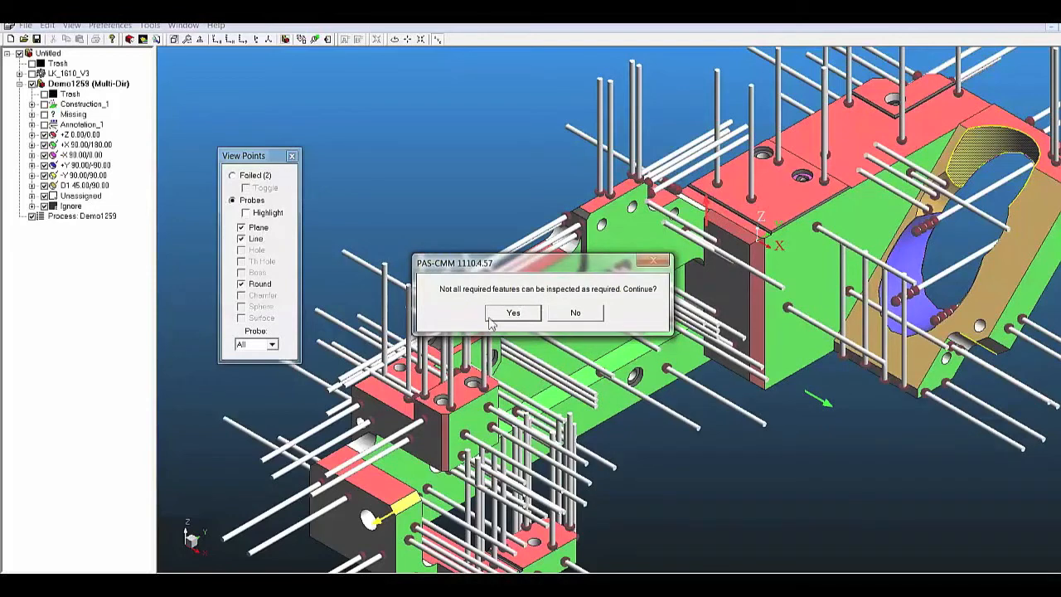
{"action": "left_click", "coordinate": [516, 315]}
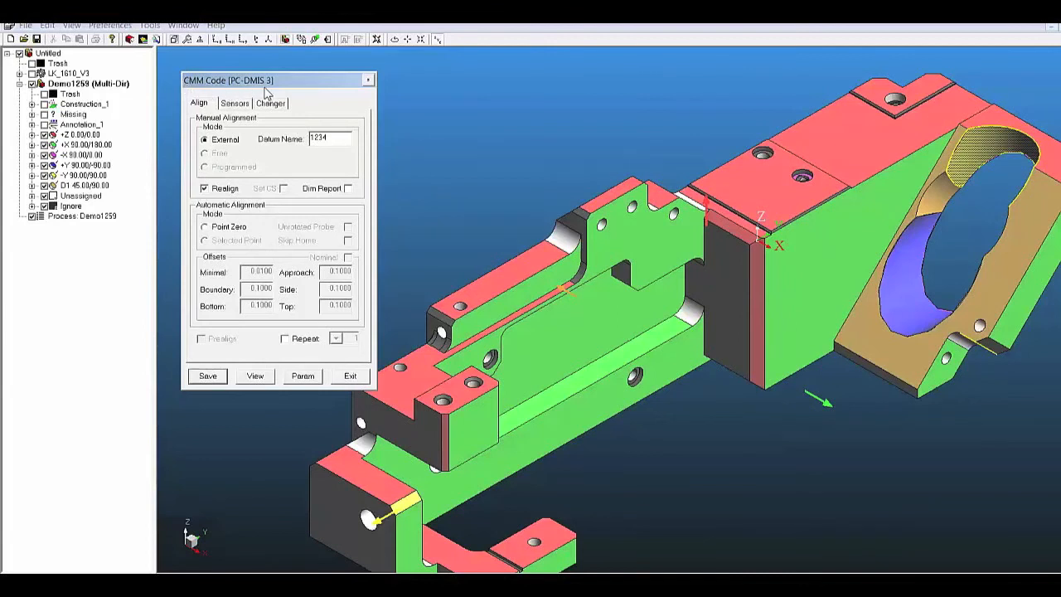
Review the generated PC-DMIS code, from its header and sensor definitions through the feature measurement sections
{"action": "left_click", "coordinate": [258, 376]}
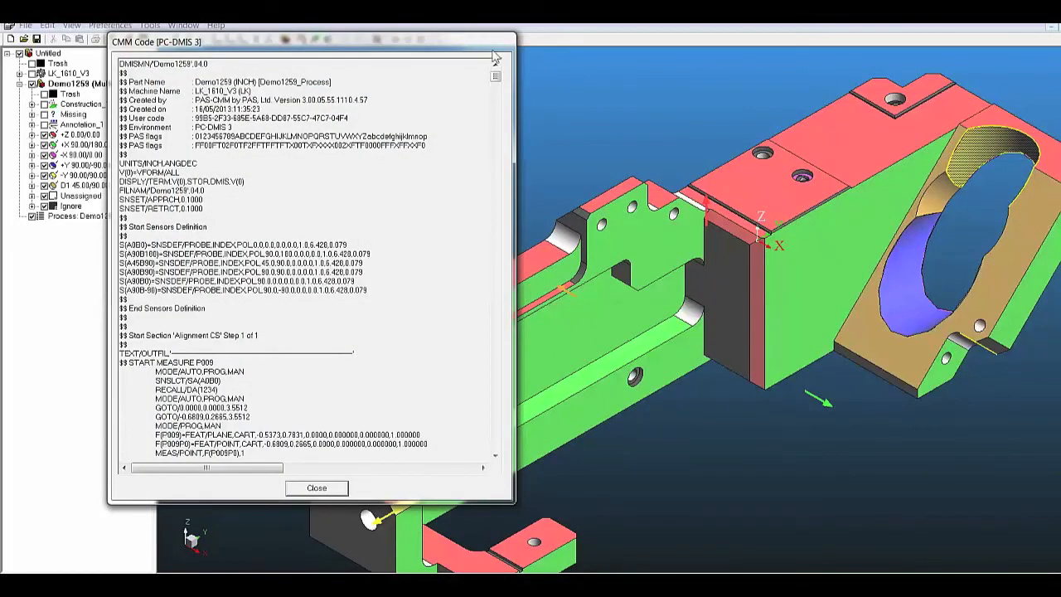
{"action": "left_click_drag", "start_coordinate": [498, 81], "coordinate": [498, 116]}
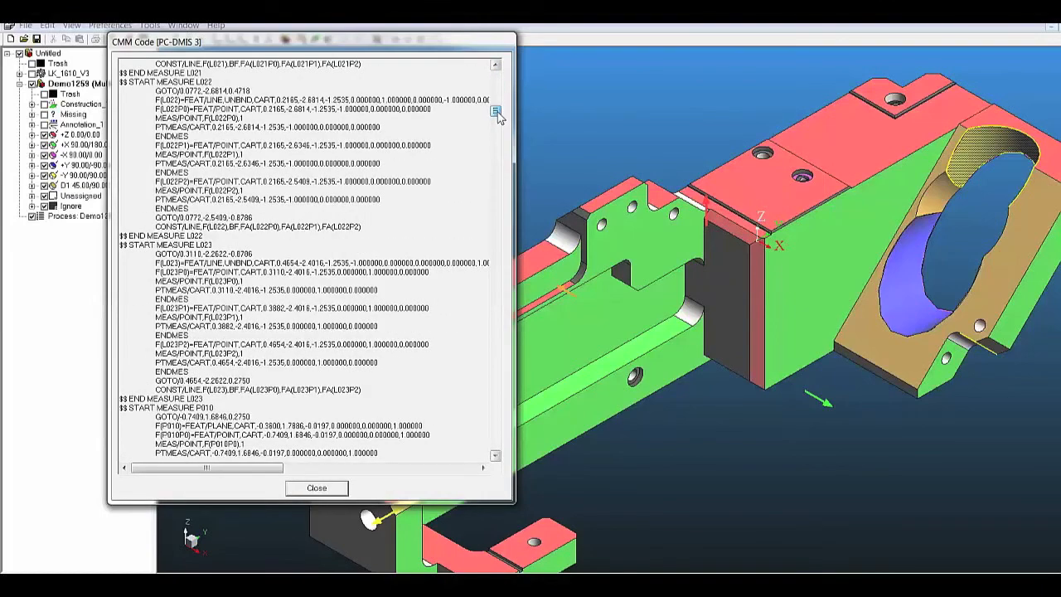
{"action": "left_click_drag", "start_coordinate": [498, 116], "coordinate": [503, 76]}
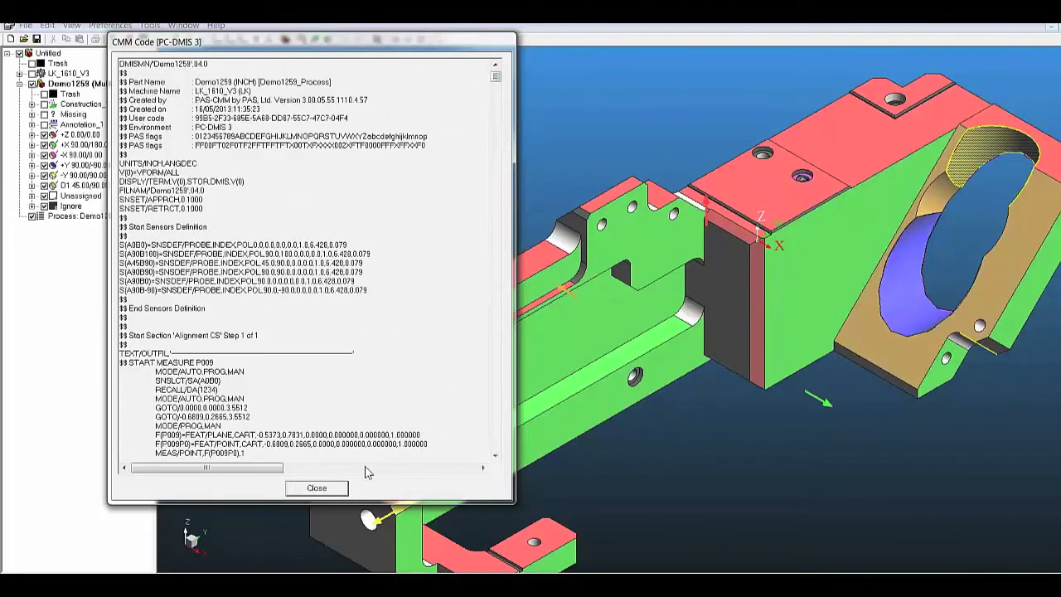
{"action": "left_click", "coordinate": [318, 488]}
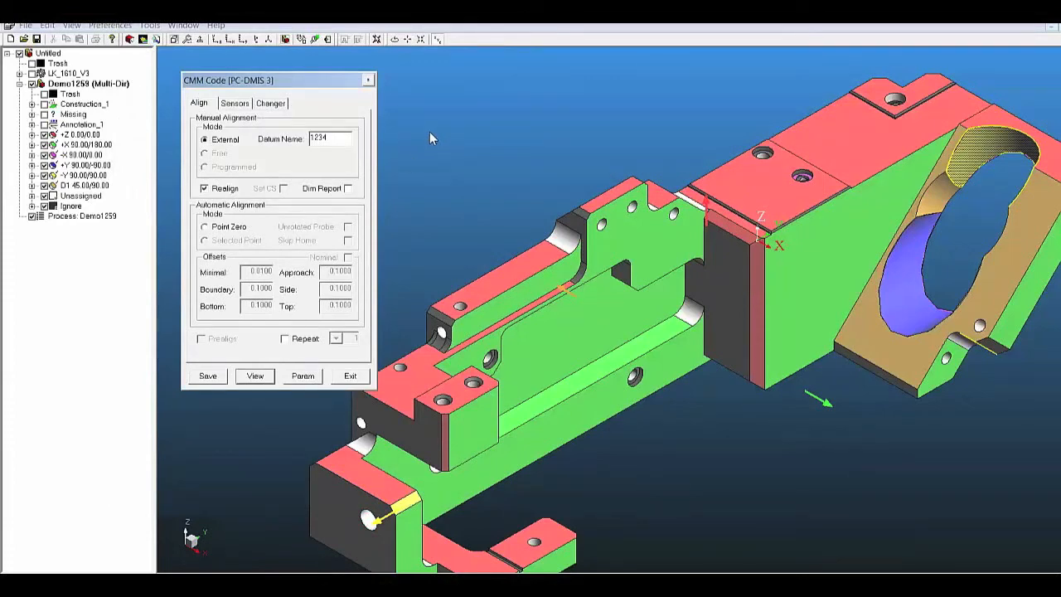
Check the environment options in the CMM code parameters, keep PC-DMIS, and leave the code settings
{"action": "left_click", "coordinate": [303, 377]}
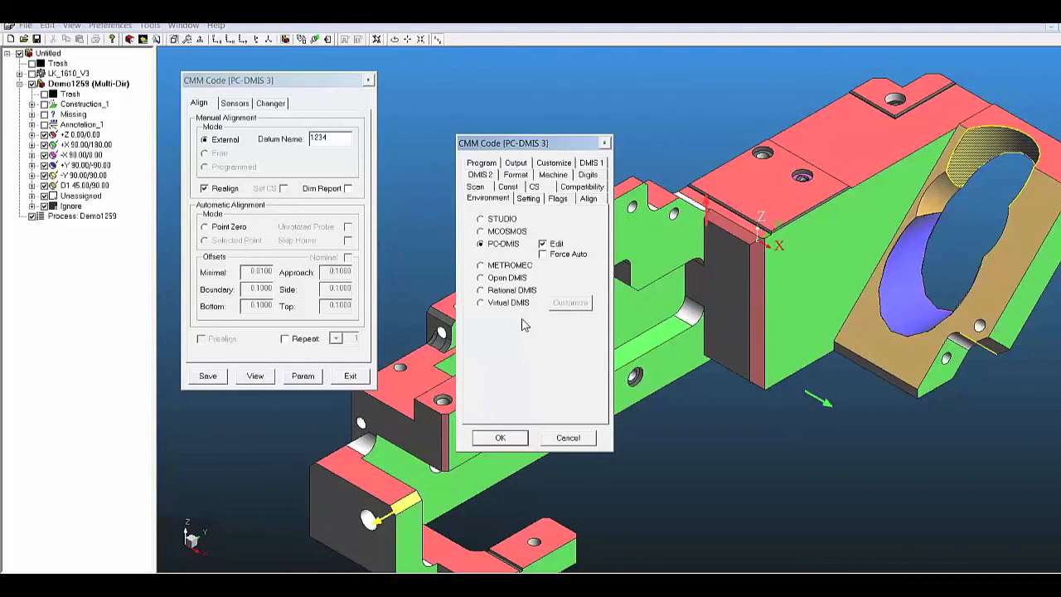
{"action": "left_click", "coordinate": [506, 437]}
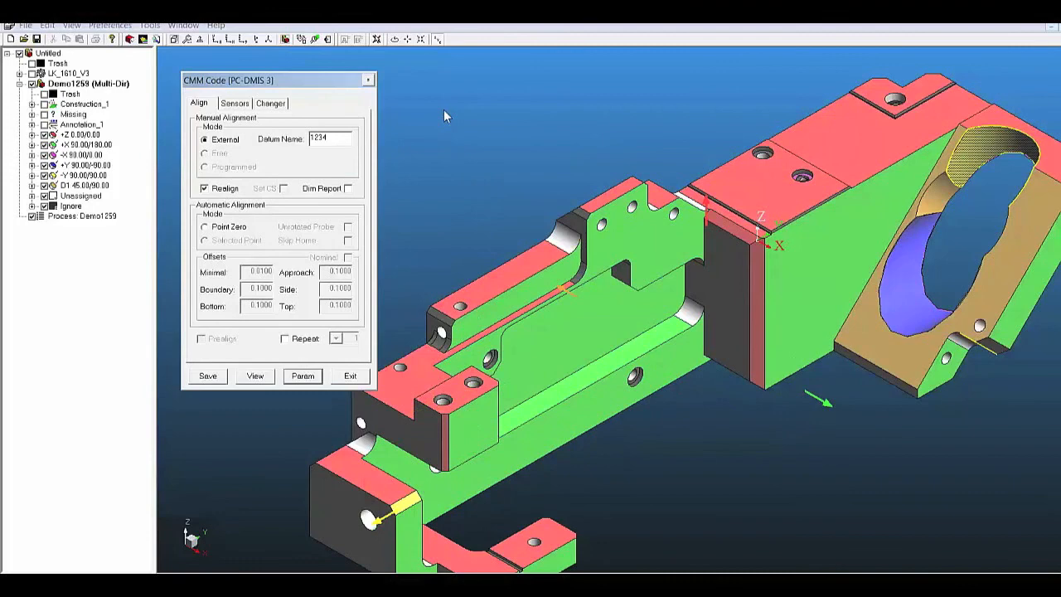
{"action": "left_click", "coordinate": [350, 375]}
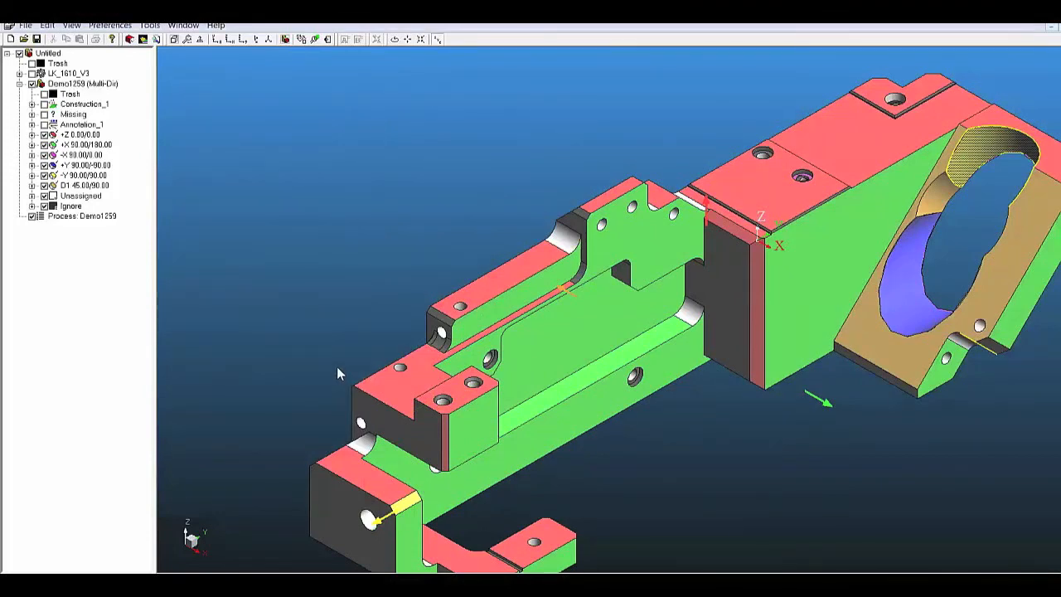
Simulate the Demo1259 inspection process and play the probe motion forward
{"action": "right_click", "coordinate": [80, 217]}
{"action": "left_click", "coordinate": [120, 337]}
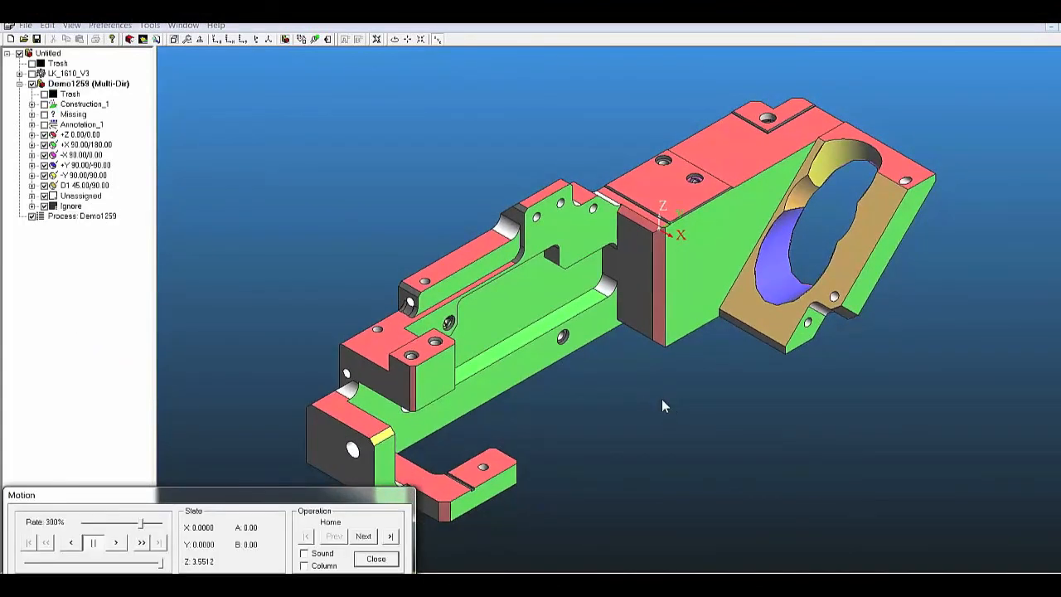
{"action": "left_click", "coordinate": [117, 543]}
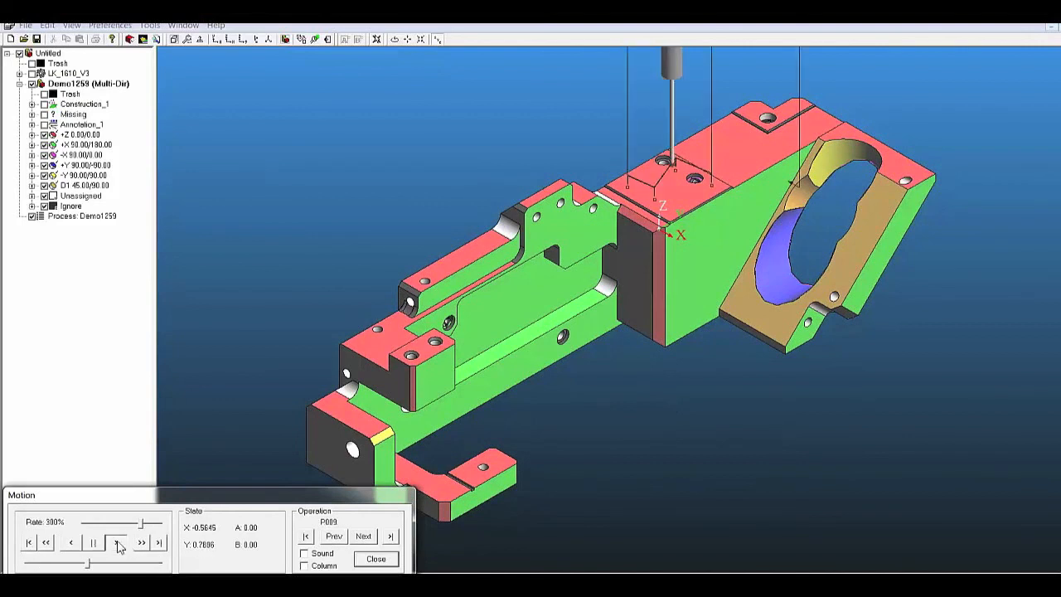